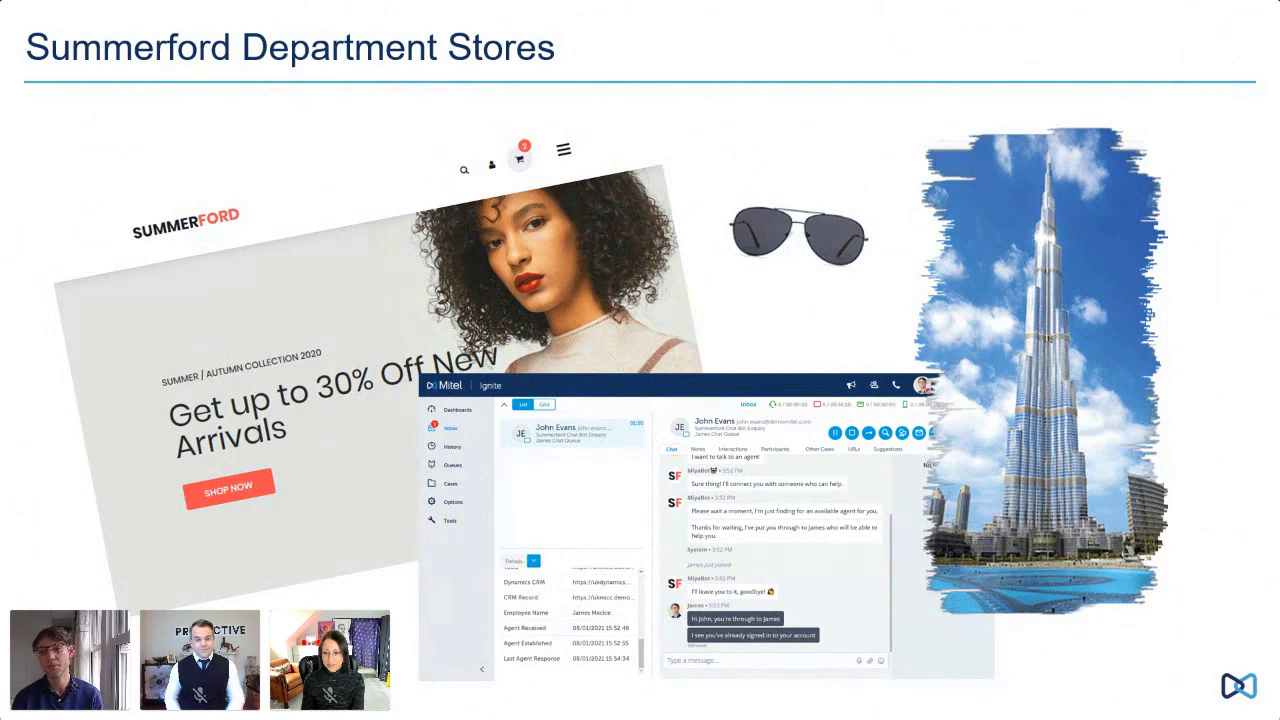
Step: Leave the Summerford slide for the live Summerford shop homepage with its 30% off banner
{"action": "key", "text": "alt+Tab"}
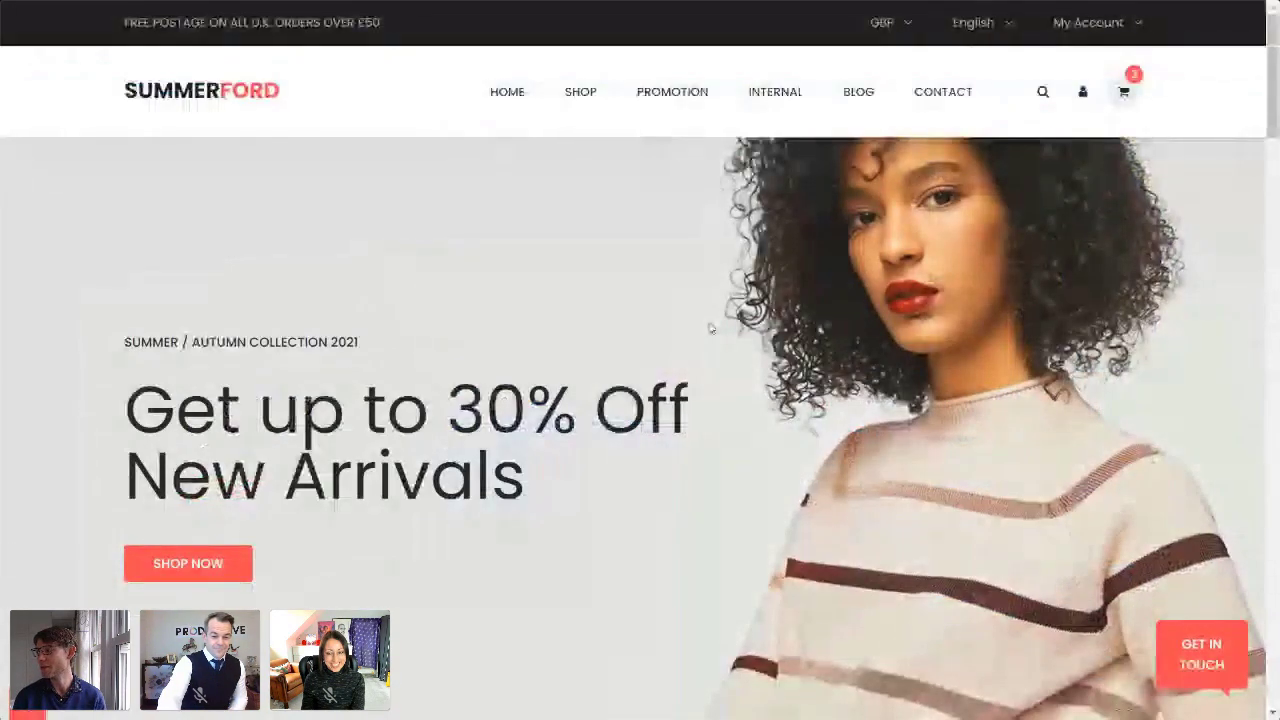
Step: Start a Live Chat to Online Orders with the customer's autofilled name and e-mail
{"action": "left_click", "coordinate": [1200, 644]}
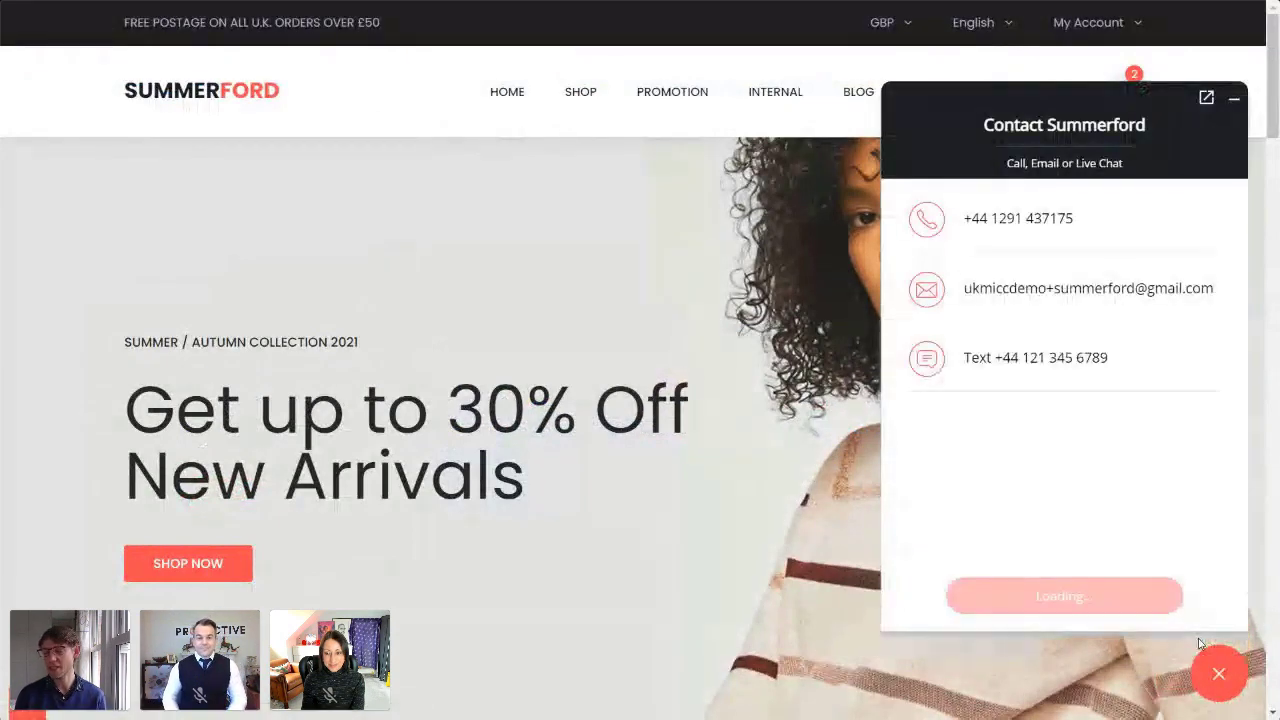
{"action": "left_click", "coordinate": [1105, 595]}
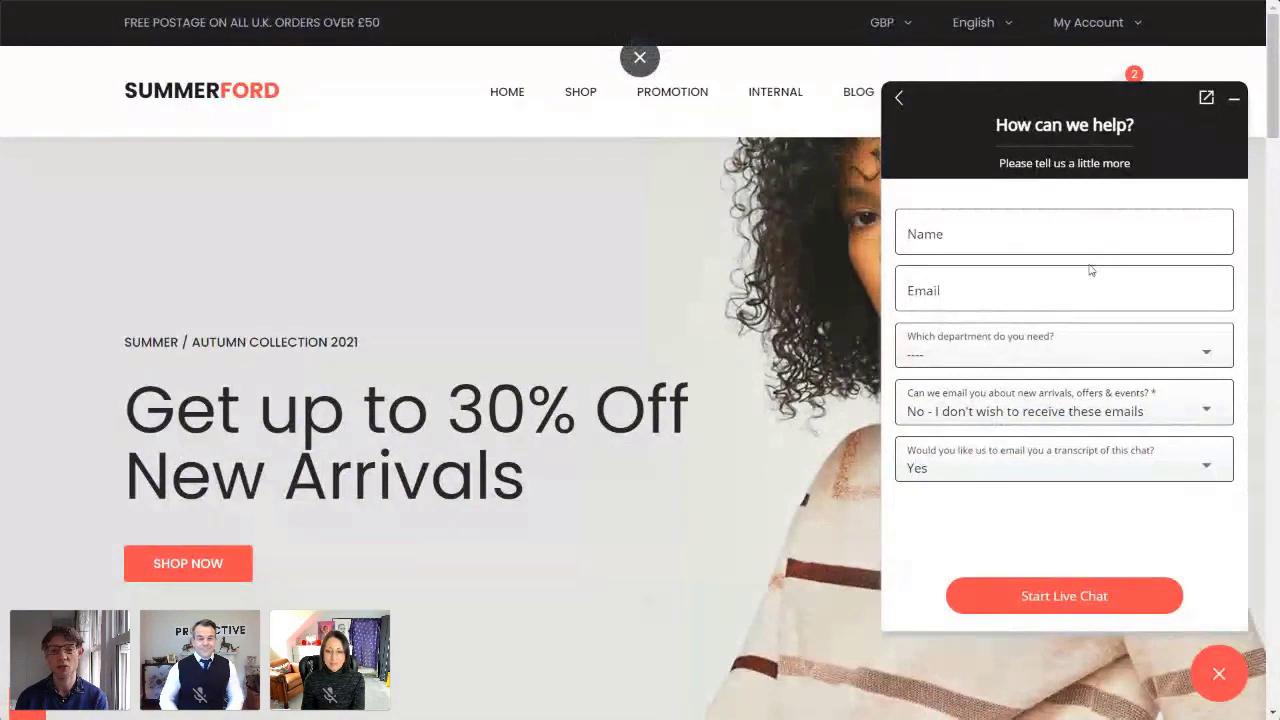
{"action": "left_click", "coordinate": [1030, 232]}
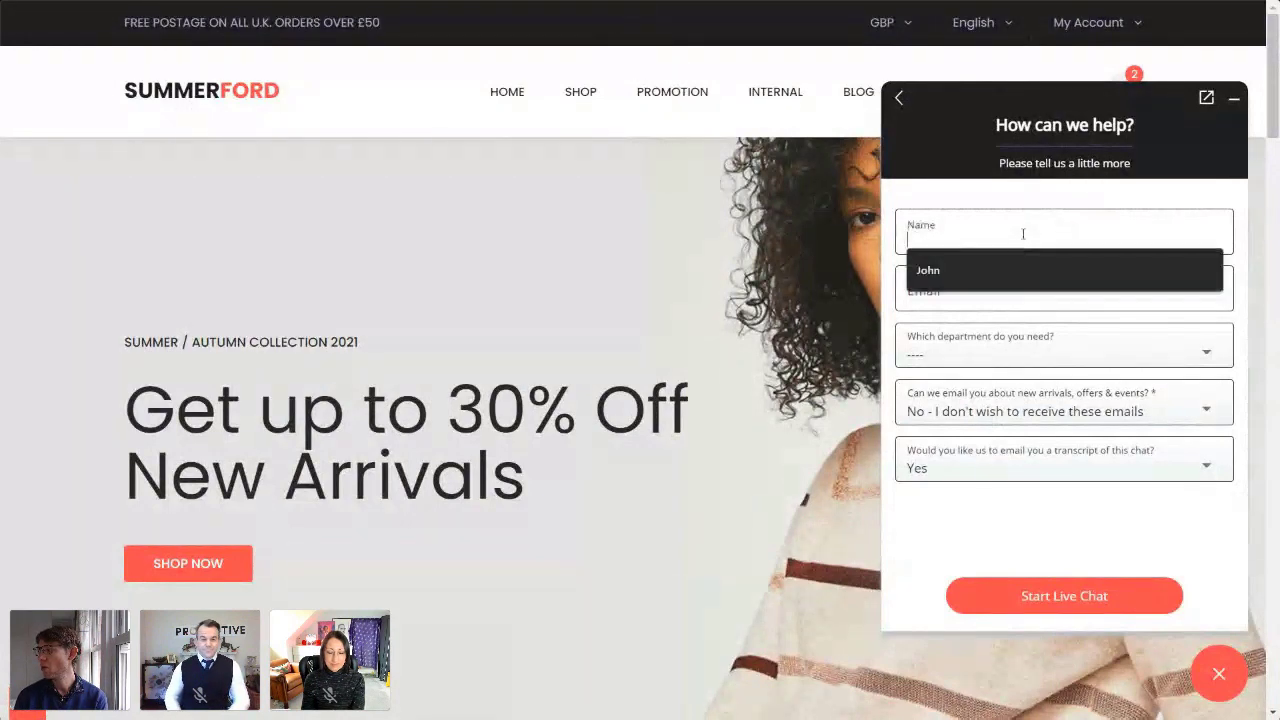
{"action": "left_click", "coordinate": [988, 283]}
{"action": "left_click", "coordinate": [988, 286]}
{"action": "left_click", "coordinate": [977, 331]}
{"action": "left_click", "coordinate": [978, 360]}
{"action": "left_click", "coordinate": [987, 426]}
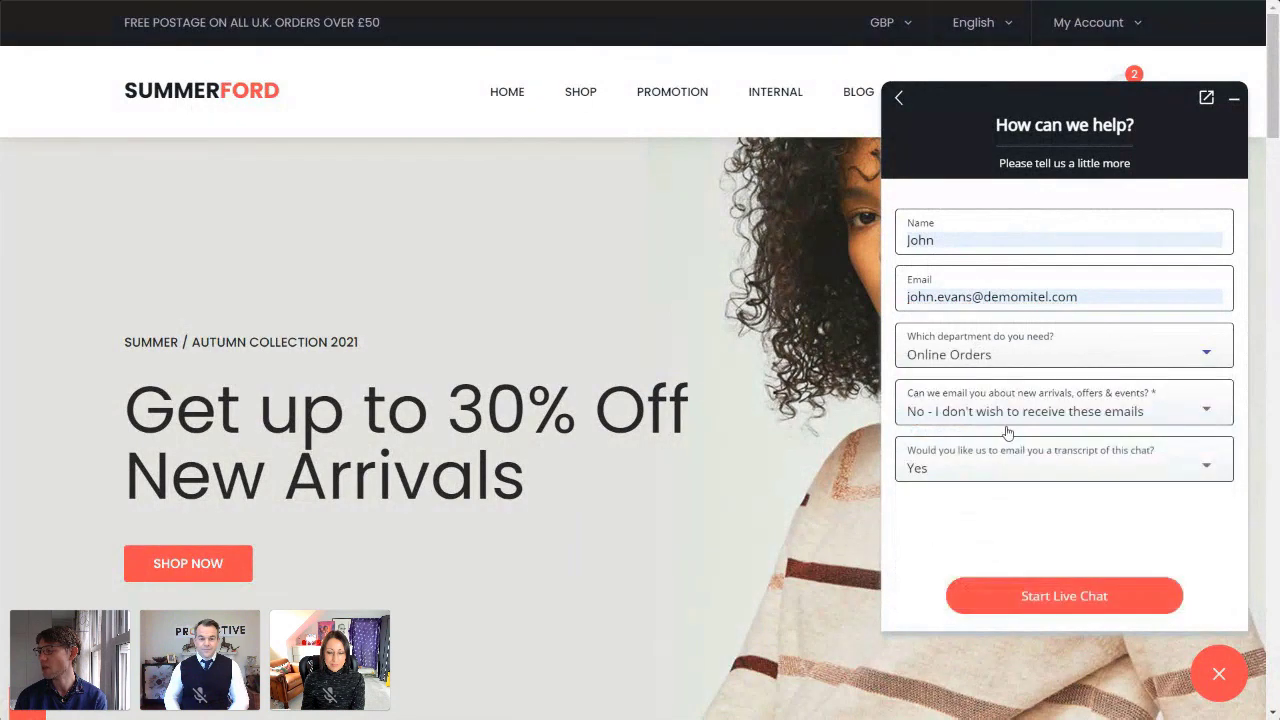
{"action": "left_click", "coordinate": [1052, 593]}
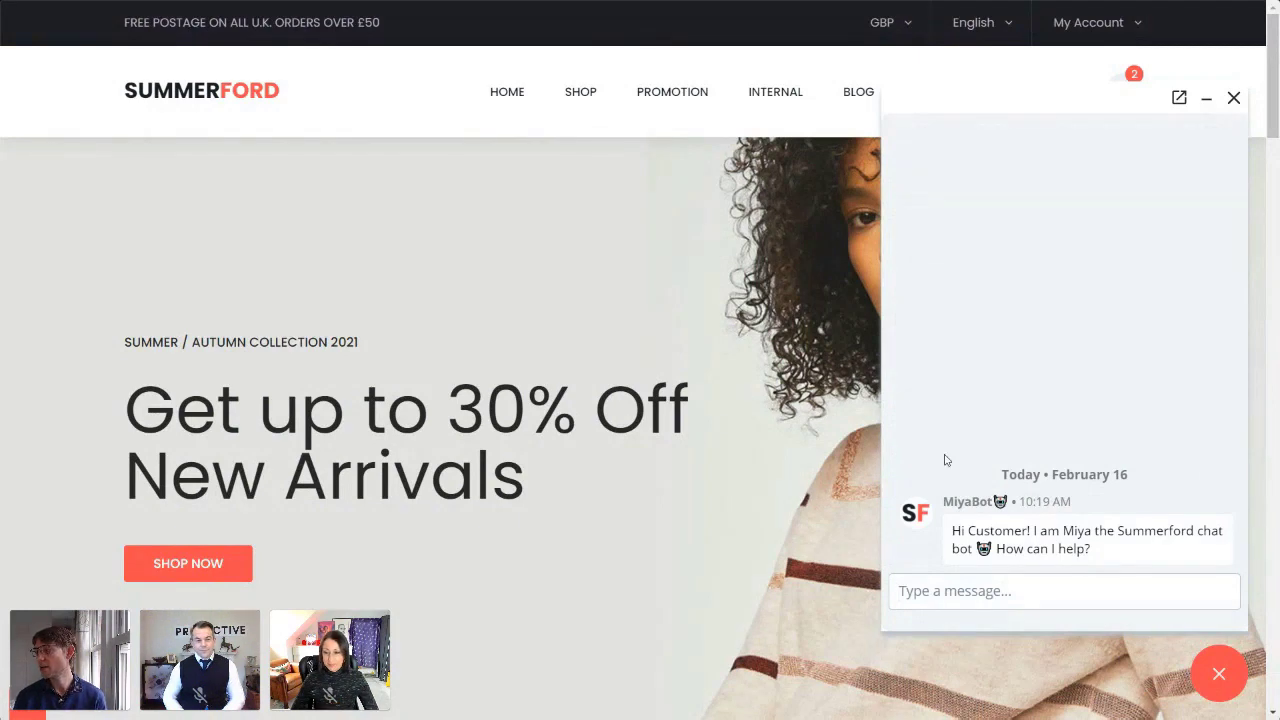
Step: Send 'online order help' in the chat widget, prompting MiyaBot to request the order number
{"action": "left_click", "coordinate": [975, 603]}
{"action": "type", "text": "online order help"}
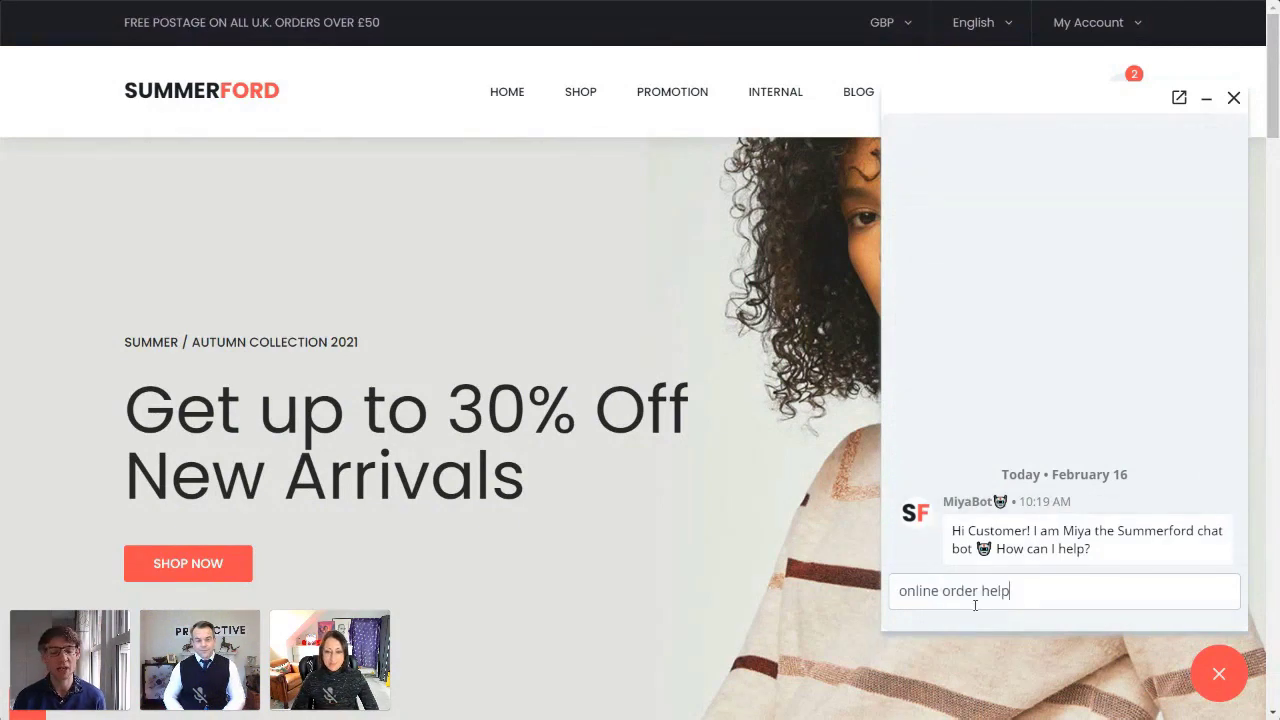
{"action": "key", "text": "Return"}
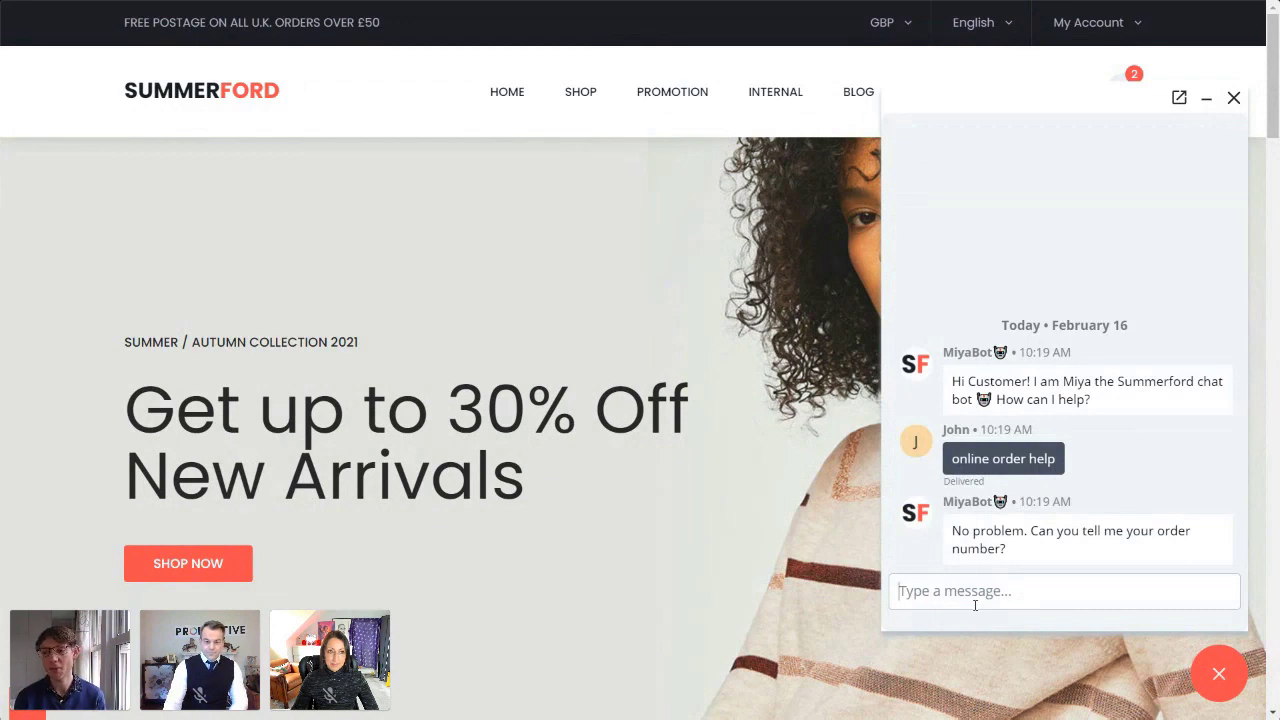
Step: Send order number AB270, then 'I need to change my delivery address' to the bot
{"action": "type", "text": "AB"}
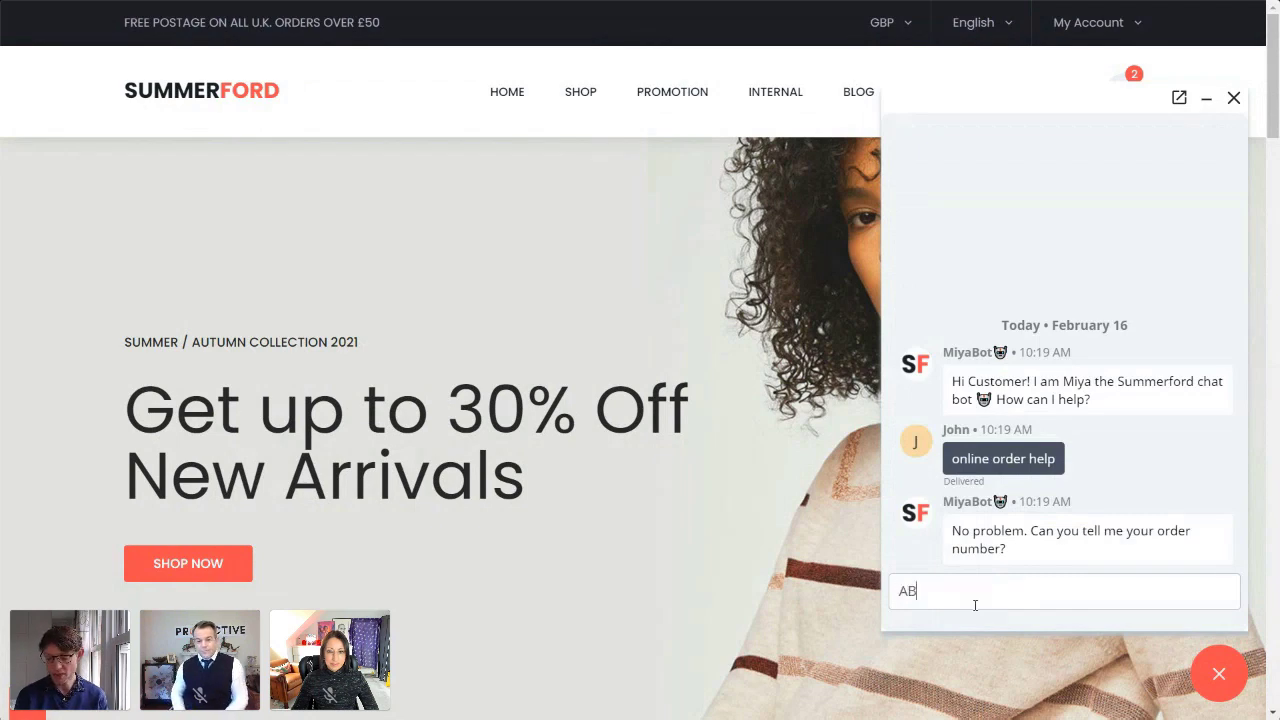
{"action": "type", "text": "270"}
{"action": "key", "text": "Return"}
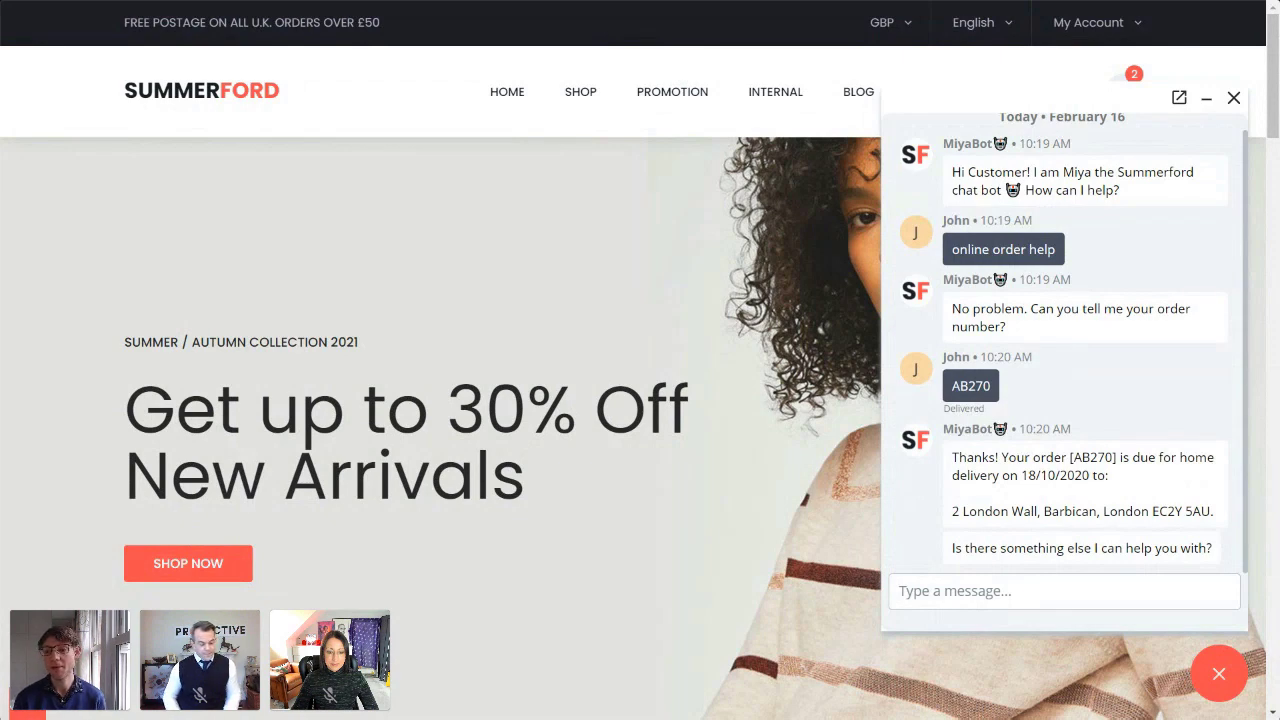
{"action": "left_click", "coordinate": [1092, 590]}
{"action": "type", "text": "I need to change my delivery address"}
{"action": "key", "text": "Return"}
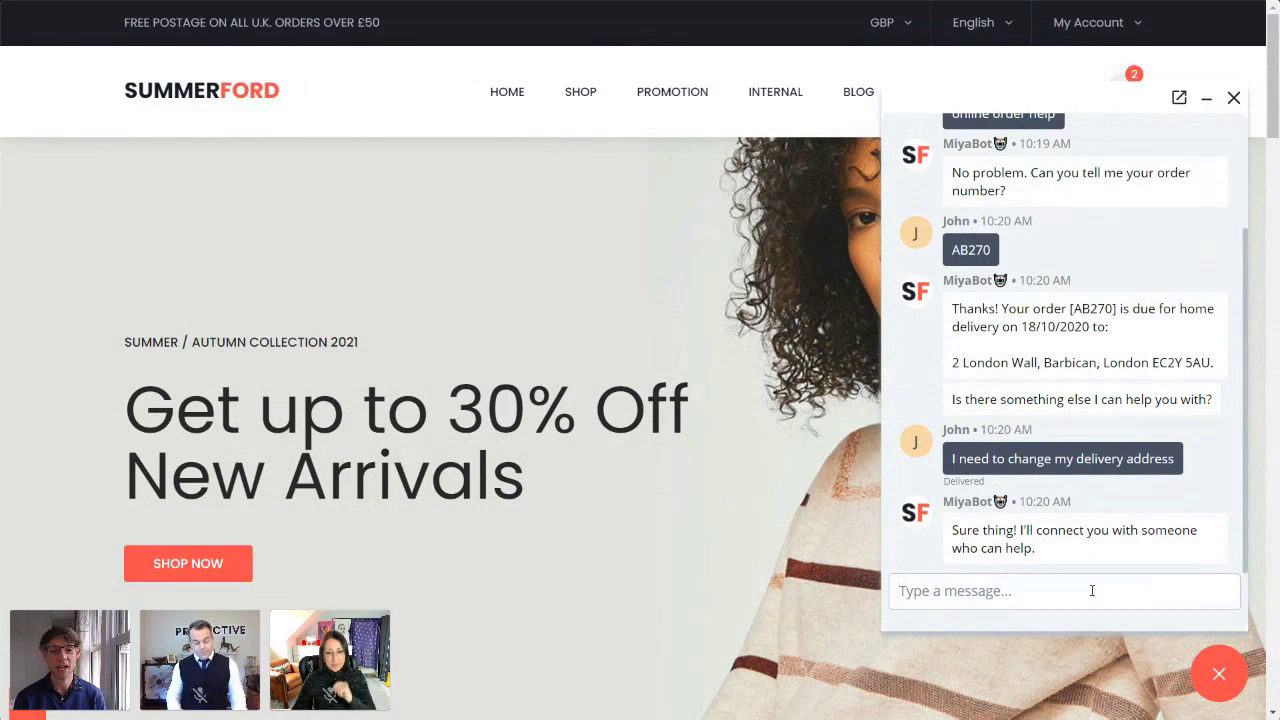
{"action": "left_click", "coordinate": [1092, 590]}
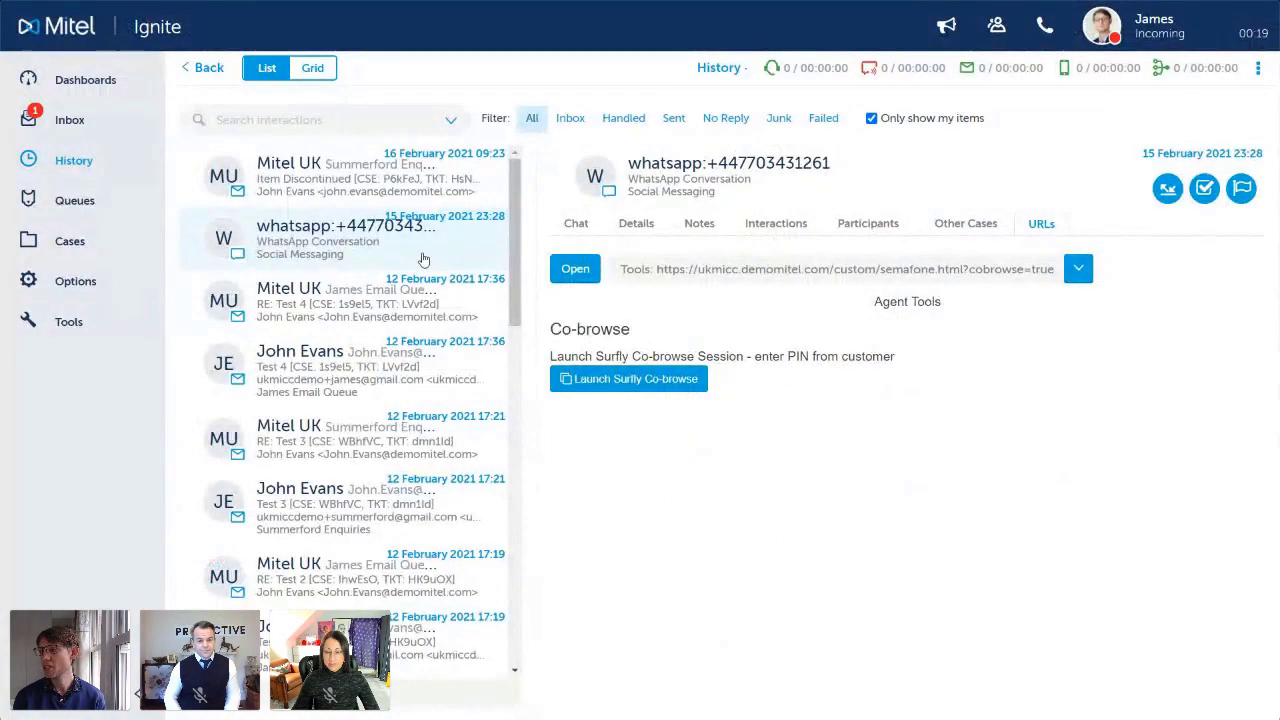
Step: Open the Summerford Chat Bot Enquiry from the Inbox and dismiss the unread-messages banner
{"action": "left_click", "coordinate": [63, 120]}
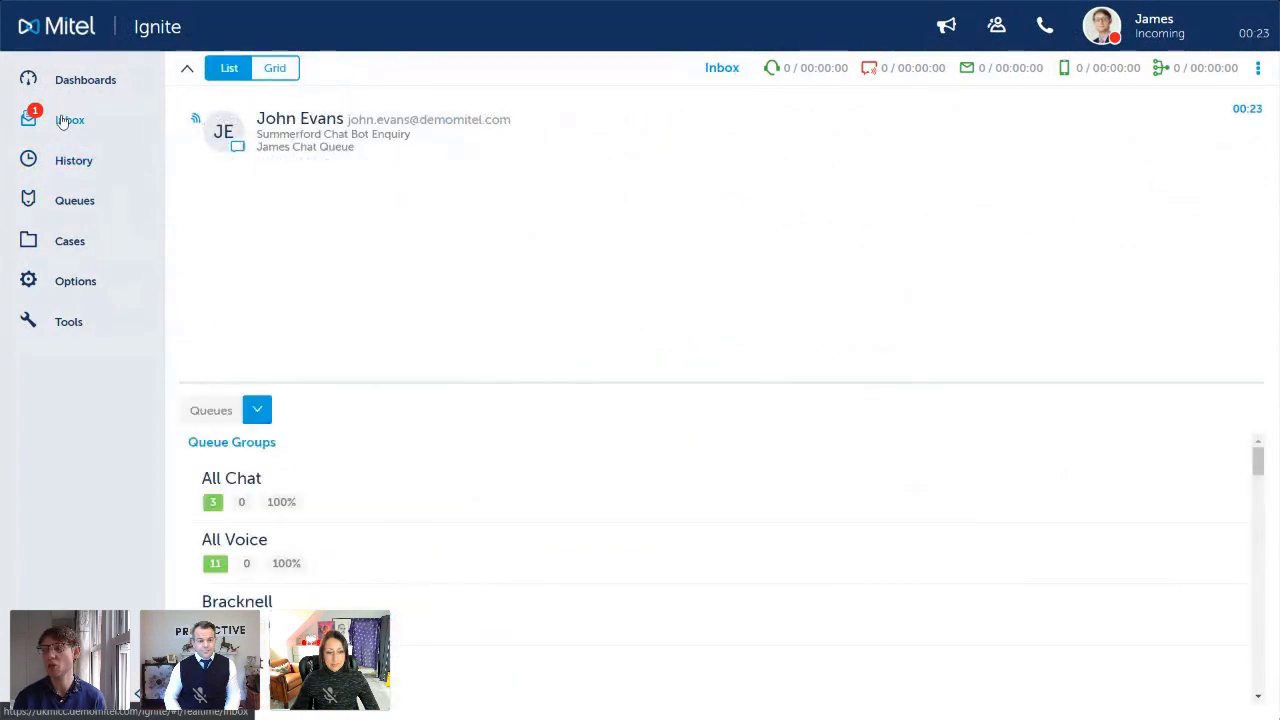
{"action": "left_click", "coordinate": [349, 143]}
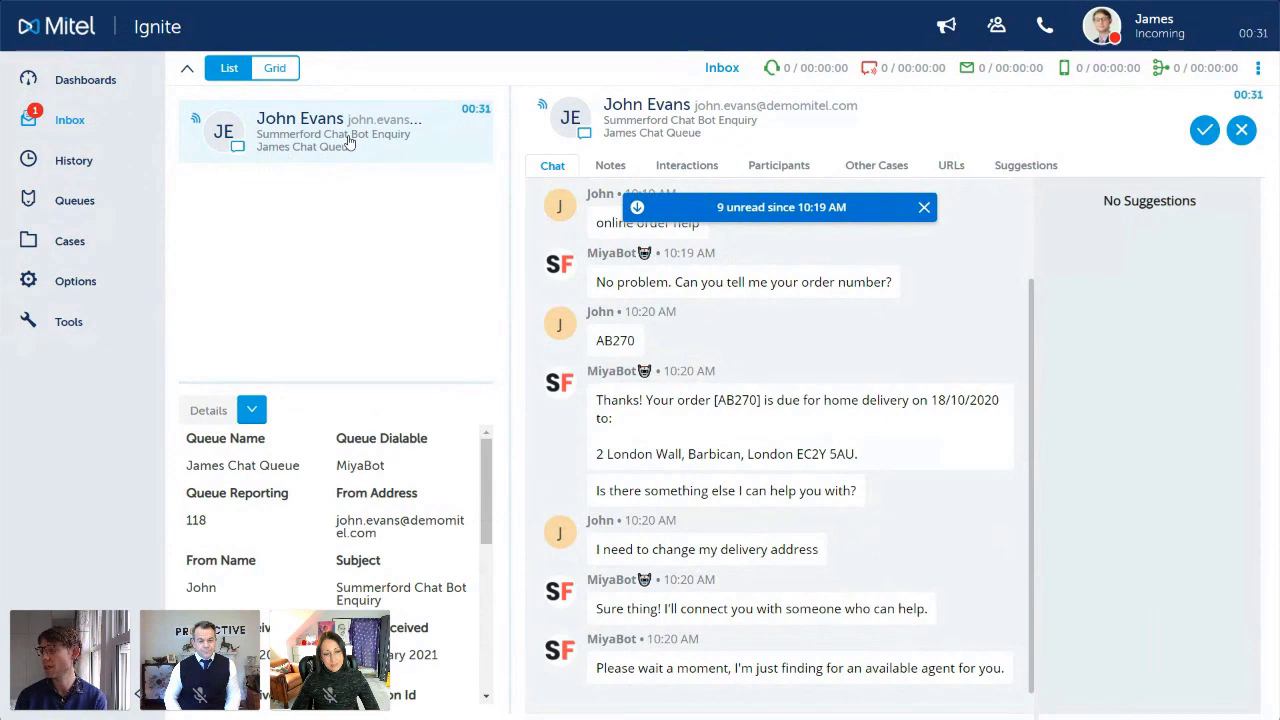
{"action": "left_click", "coordinate": [924, 207]}
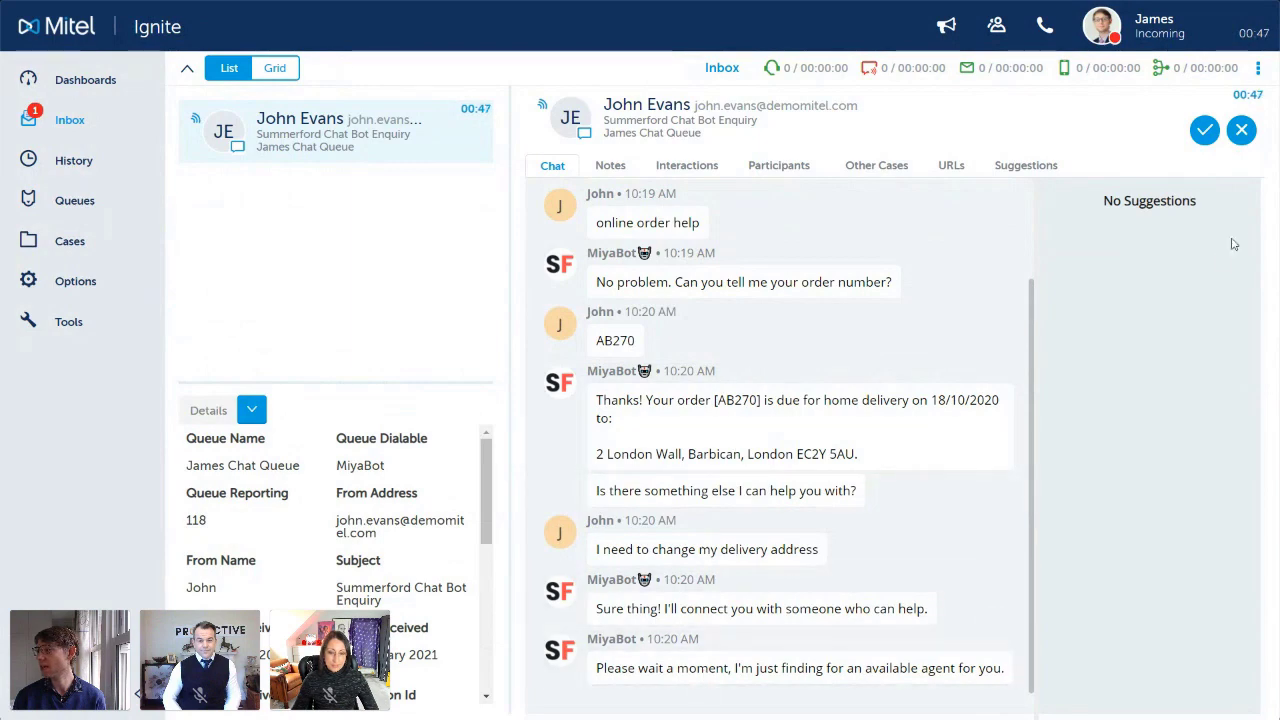
Step: Accept the chat and send a greeting acknowledging the delivery address change request
{"action": "left_click", "coordinate": [1212, 136]}
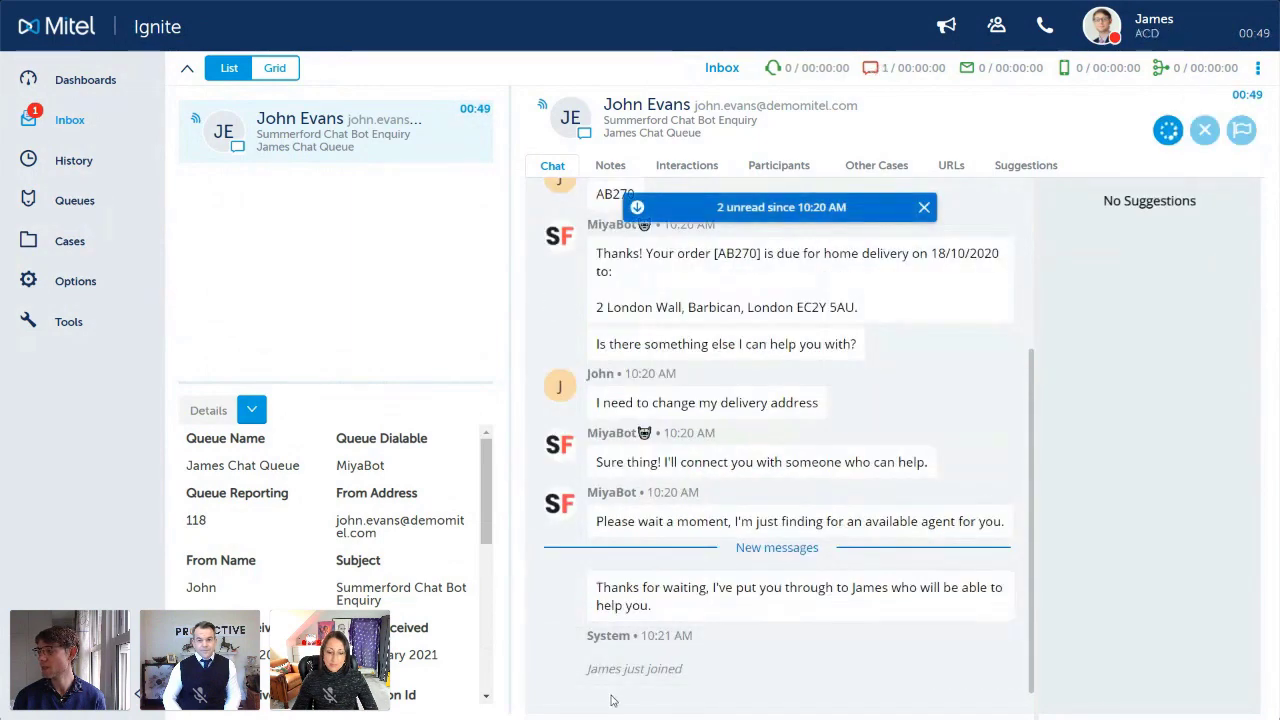
{"action": "type", "text": "Hi John, I can see you need to change your delivery address."}
{"action": "key", "text": "Return"}
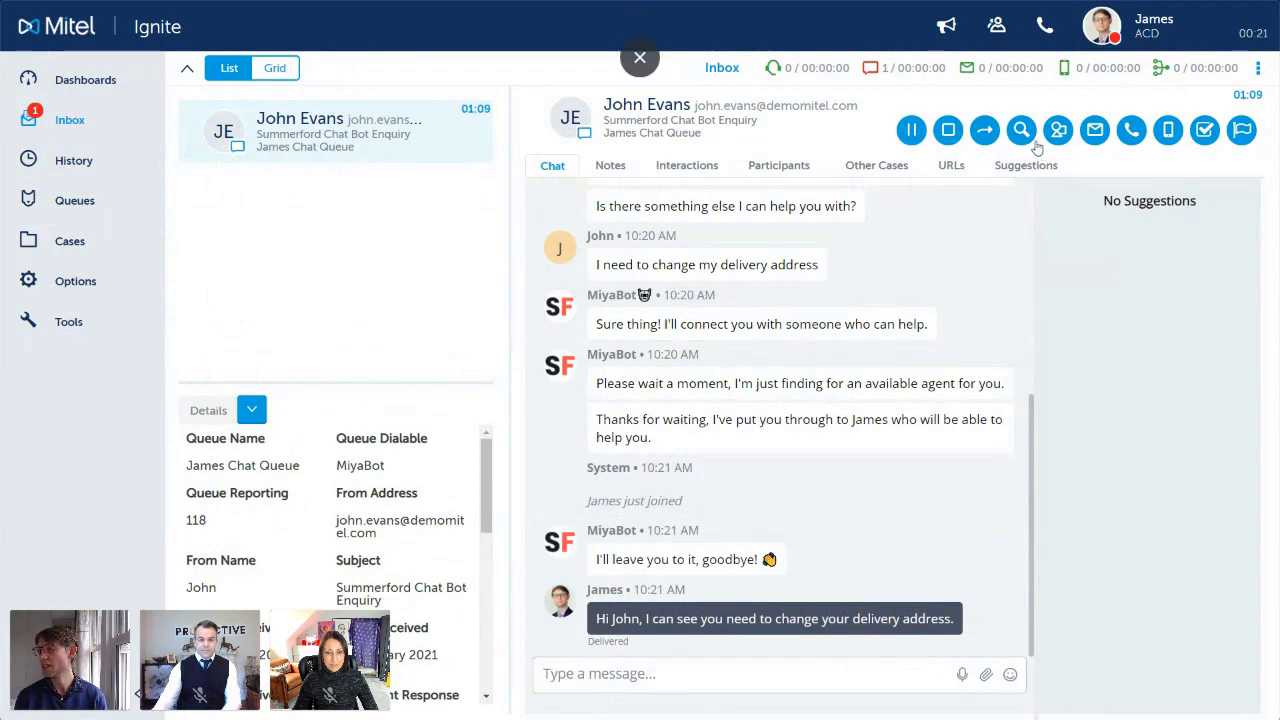
Step: Call the customer's first listed number, then hang up that call
{"action": "left_click", "coordinate": [1131, 131]}
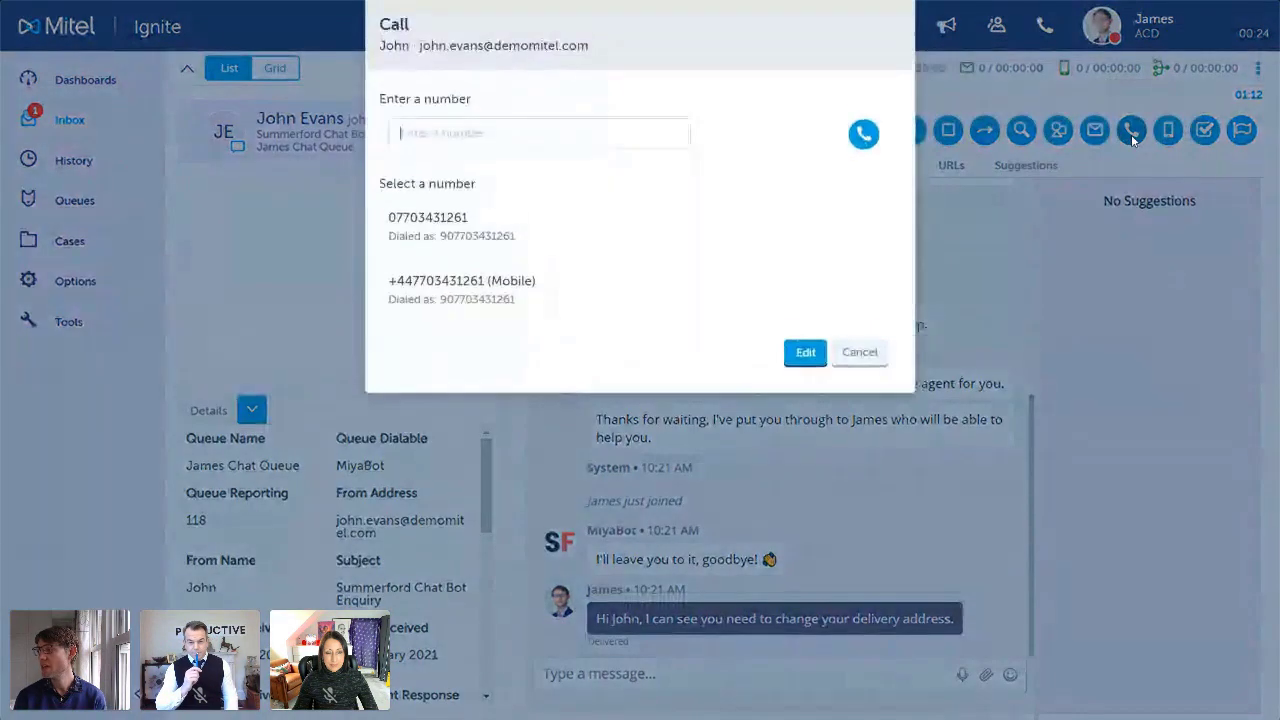
{"action": "left_click", "coordinate": [493, 222]}
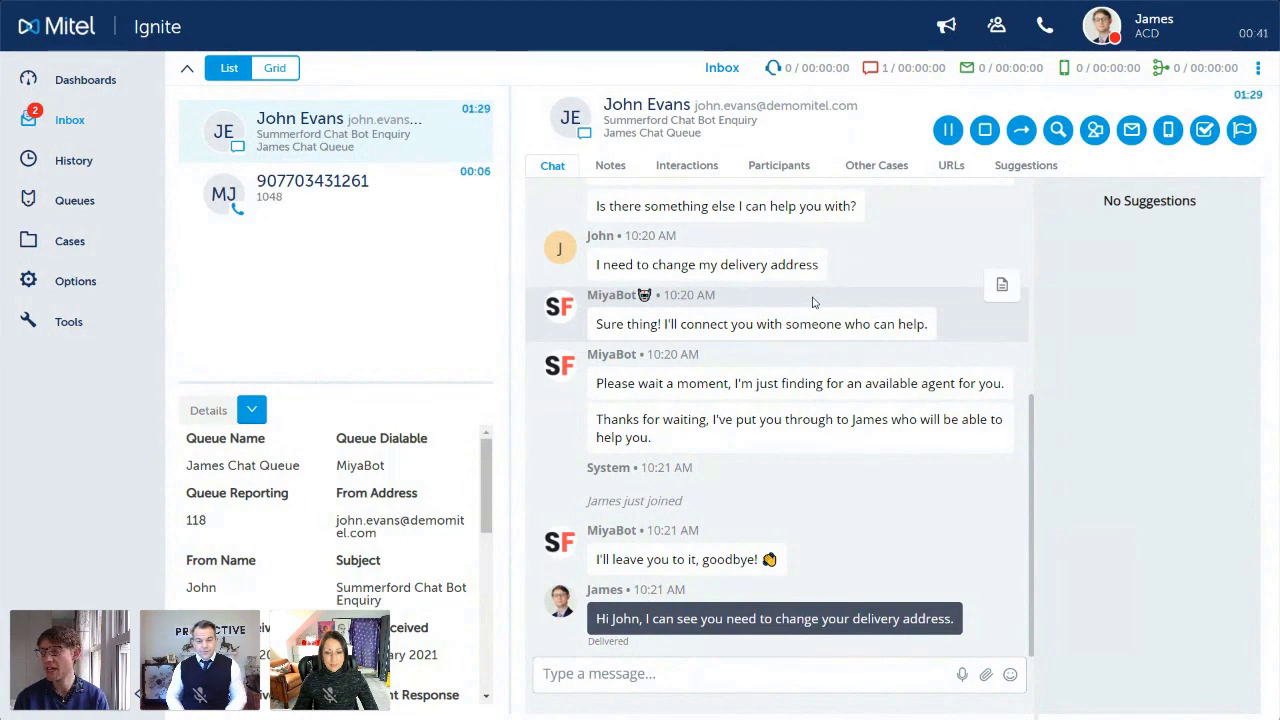
{"action": "left_click", "coordinate": [343, 190]}
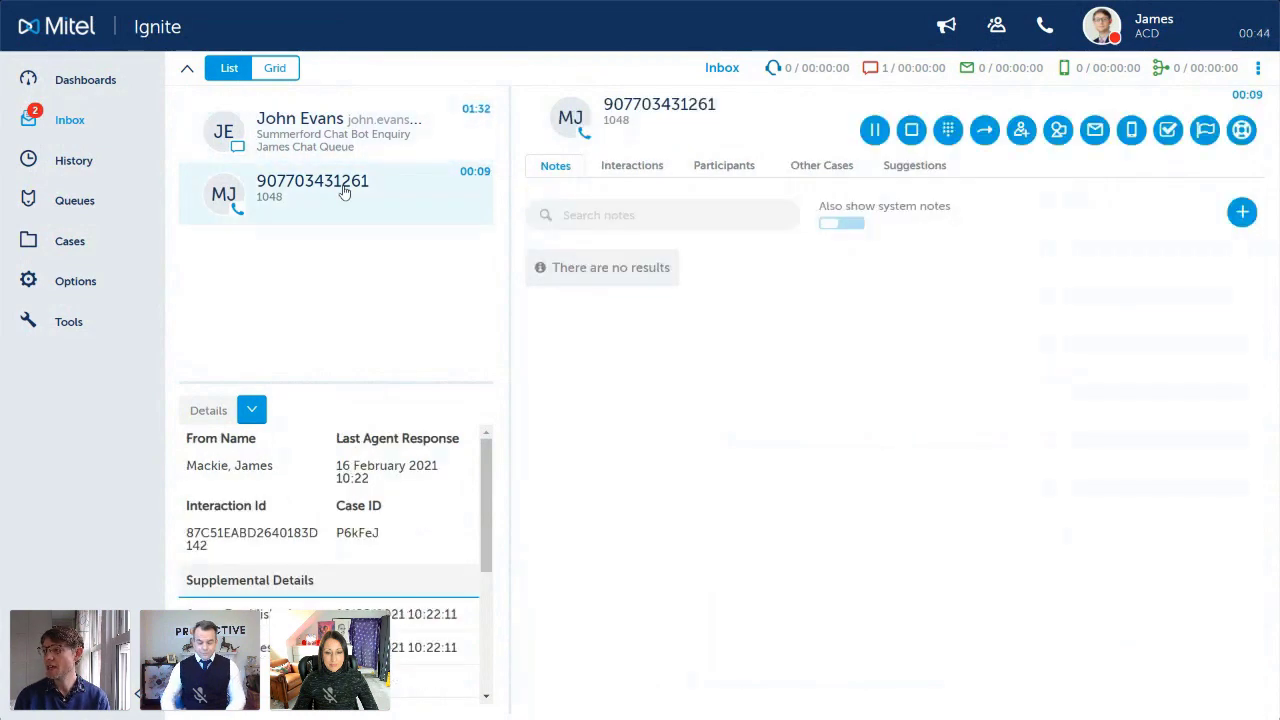
{"action": "left_click", "coordinate": [910, 140]}
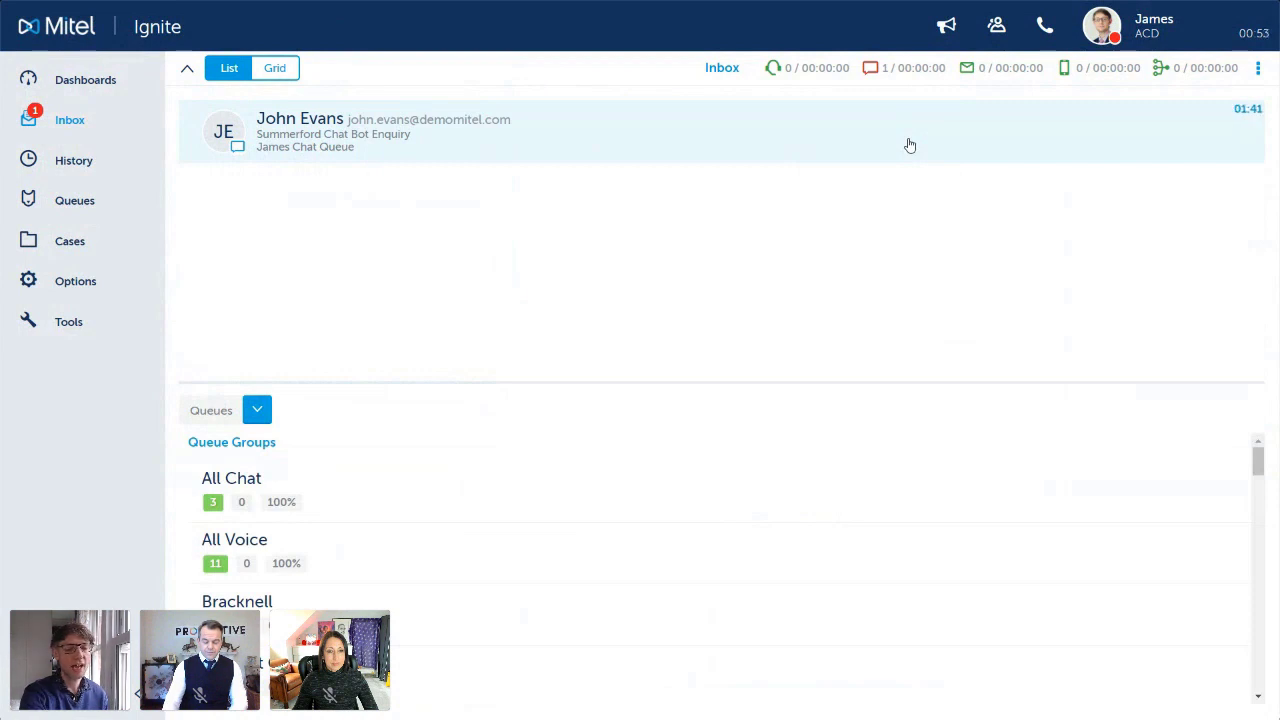
Step: Load the customer's Dynamics CRM contact record from the conversation's URL links
{"action": "left_click", "coordinate": [364, 146]}
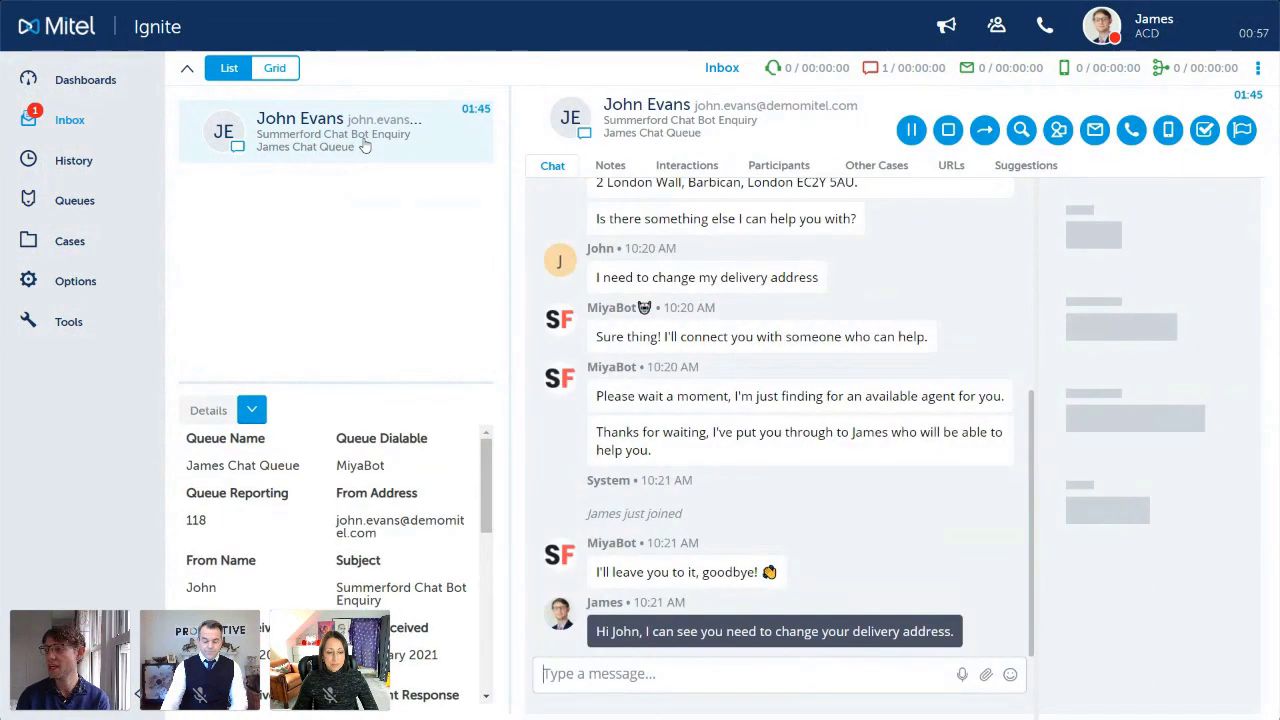
{"action": "left_click", "coordinate": [951, 166]}
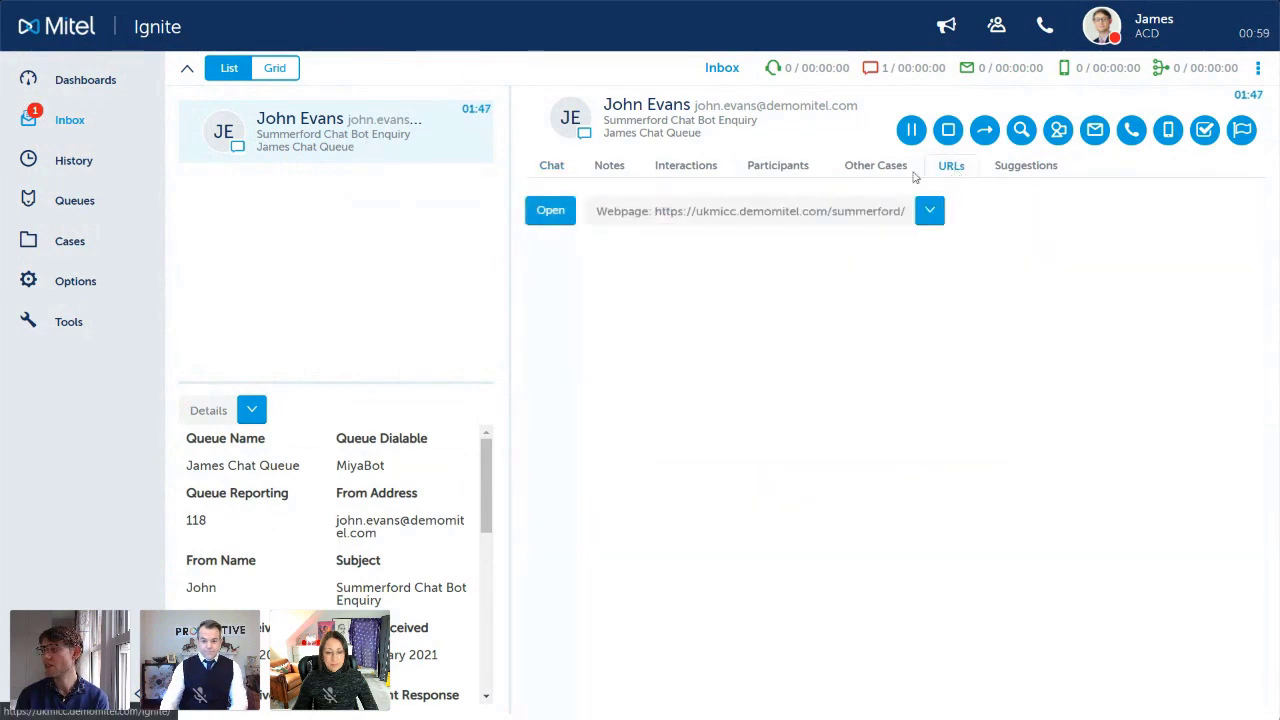
{"action": "left_click", "coordinate": [717, 213]}
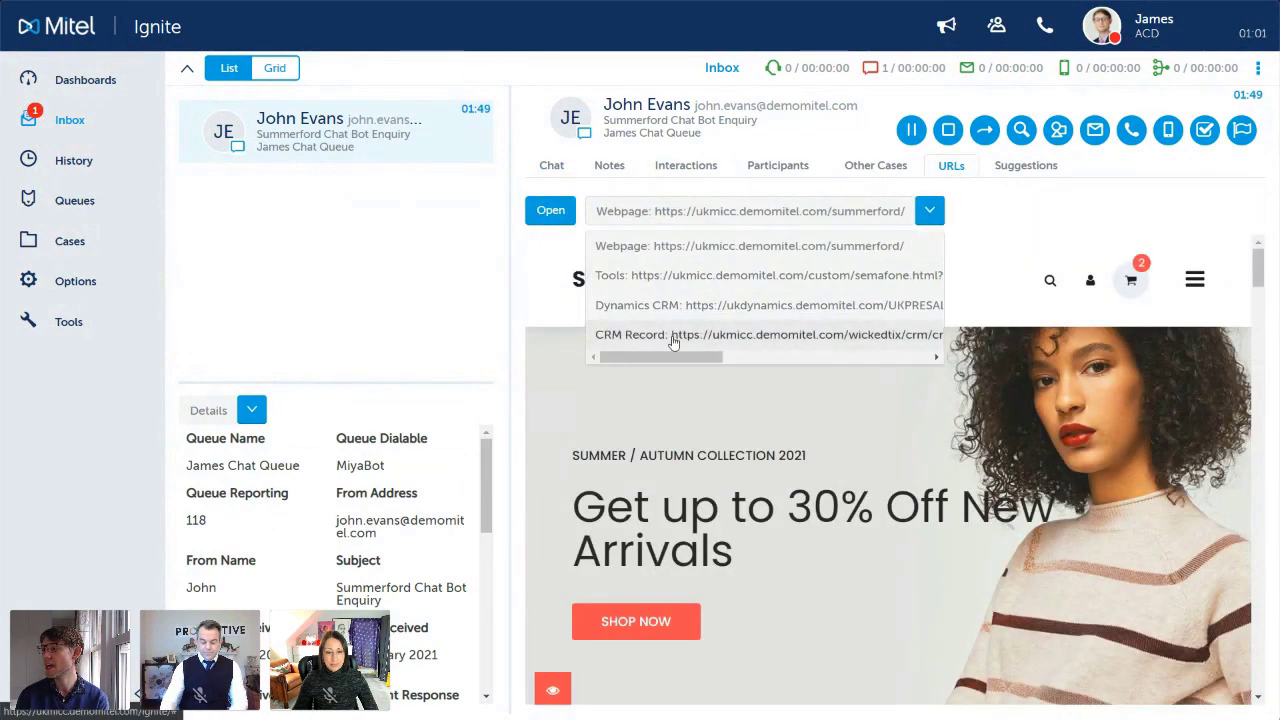
{"action": "left_click", "coordinate": [674, 336]}
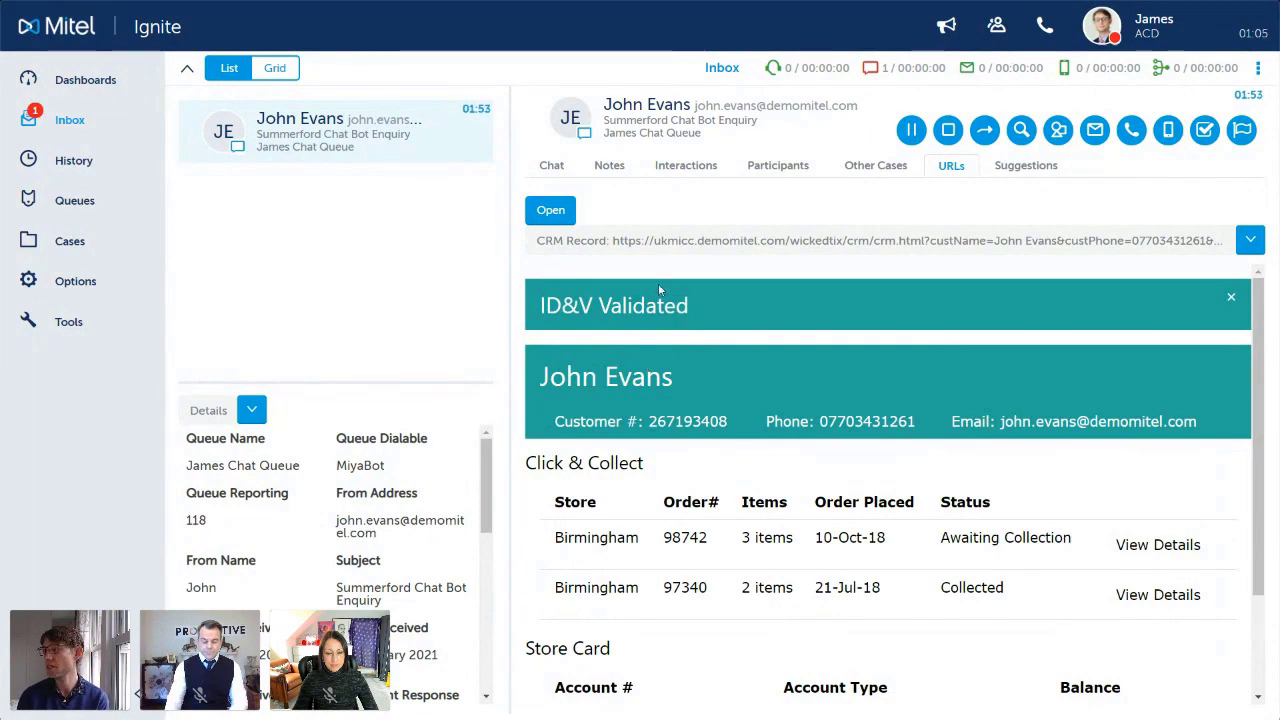
{"action": "left_click", "coordinate": [642, 248]}
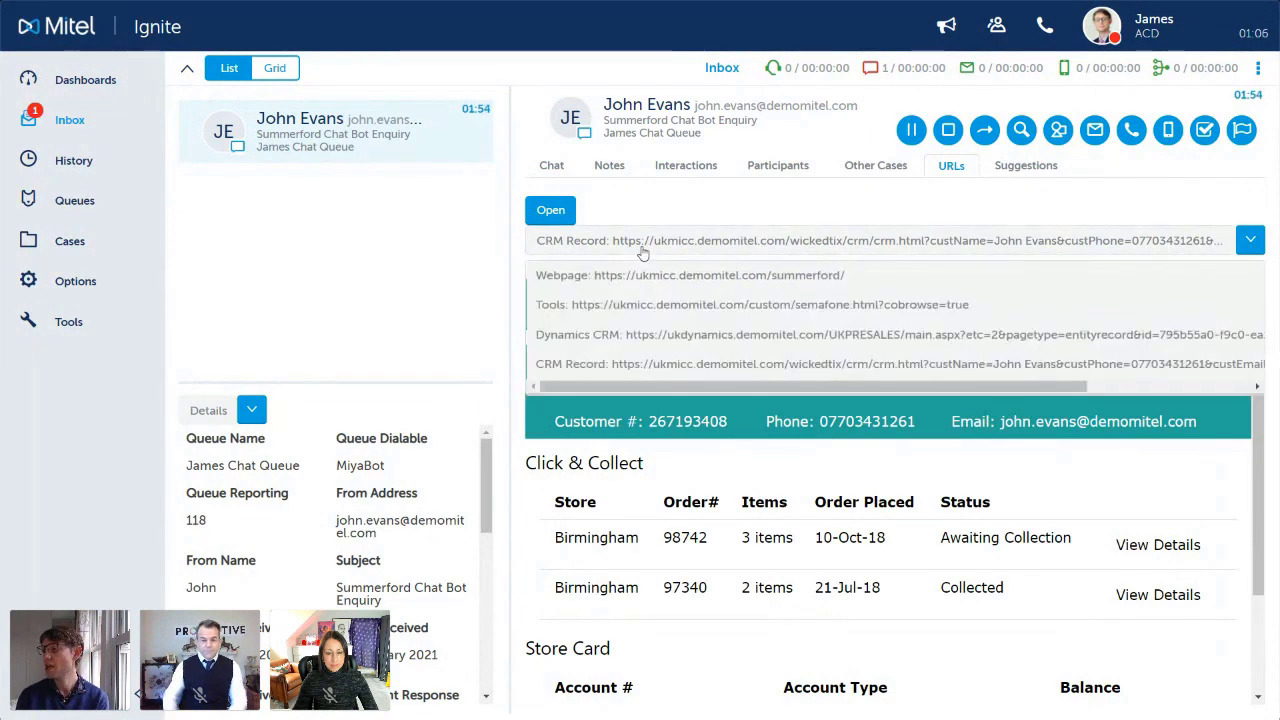
{"action": "left_click", "coordinate": [631, 345]}
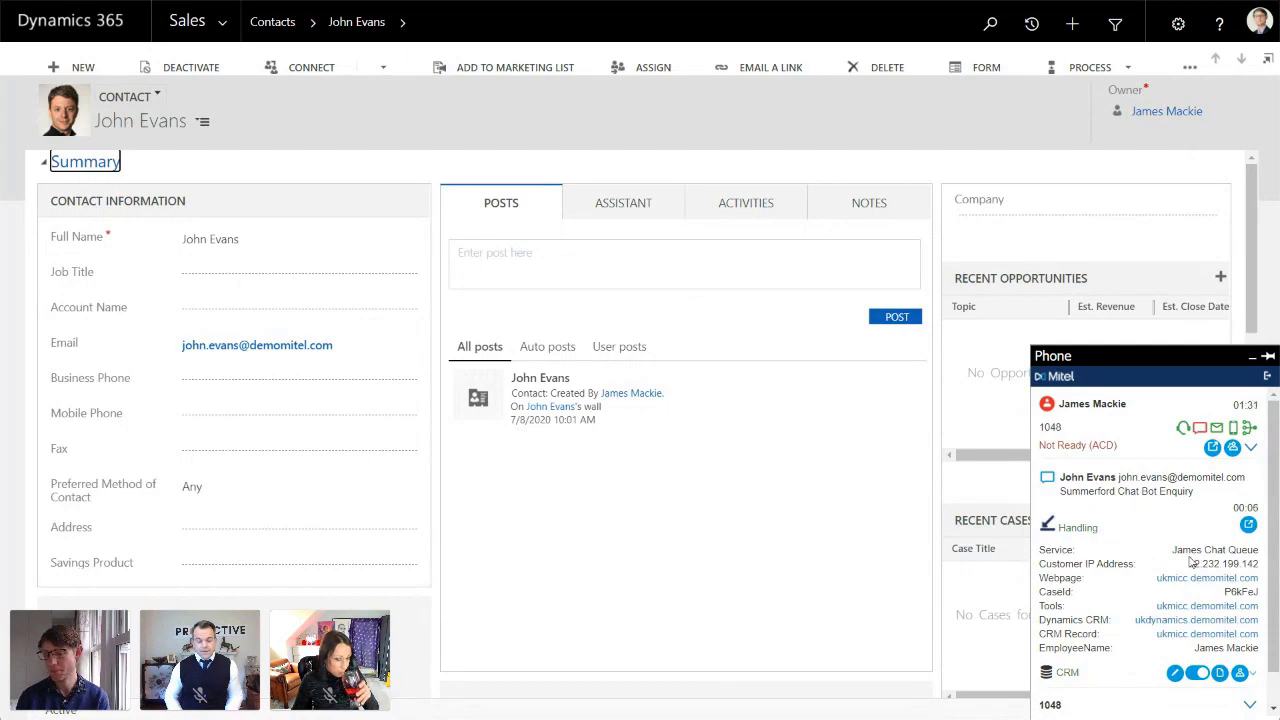
Step: Switch from the Dynamics 365 contact record back to the Mitel Ignite chat
{"action": "key", "text": "alt+Tab"}
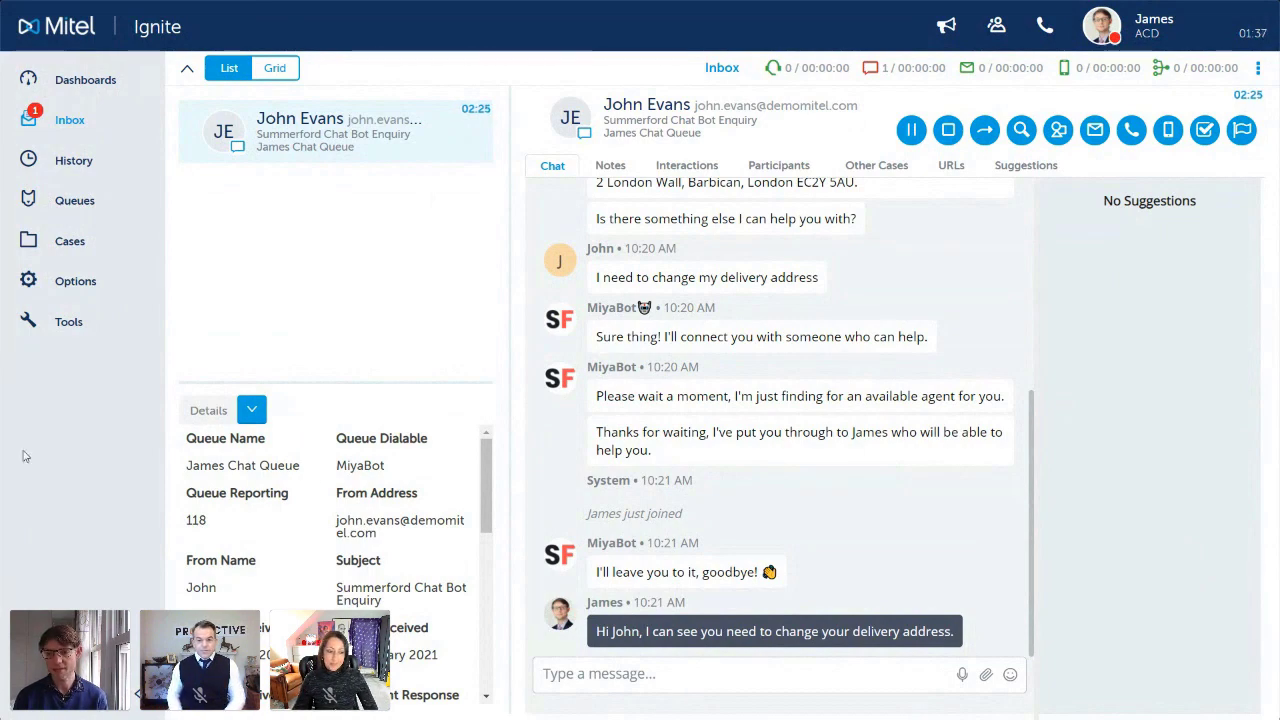
Step: Reply 'That's all sorted for you' to the customer, then end the chat session
{"action": "left_click", "coordinate": [686, 673]}
{"action": "type", "text": "That's all sorted for you 🙂"}
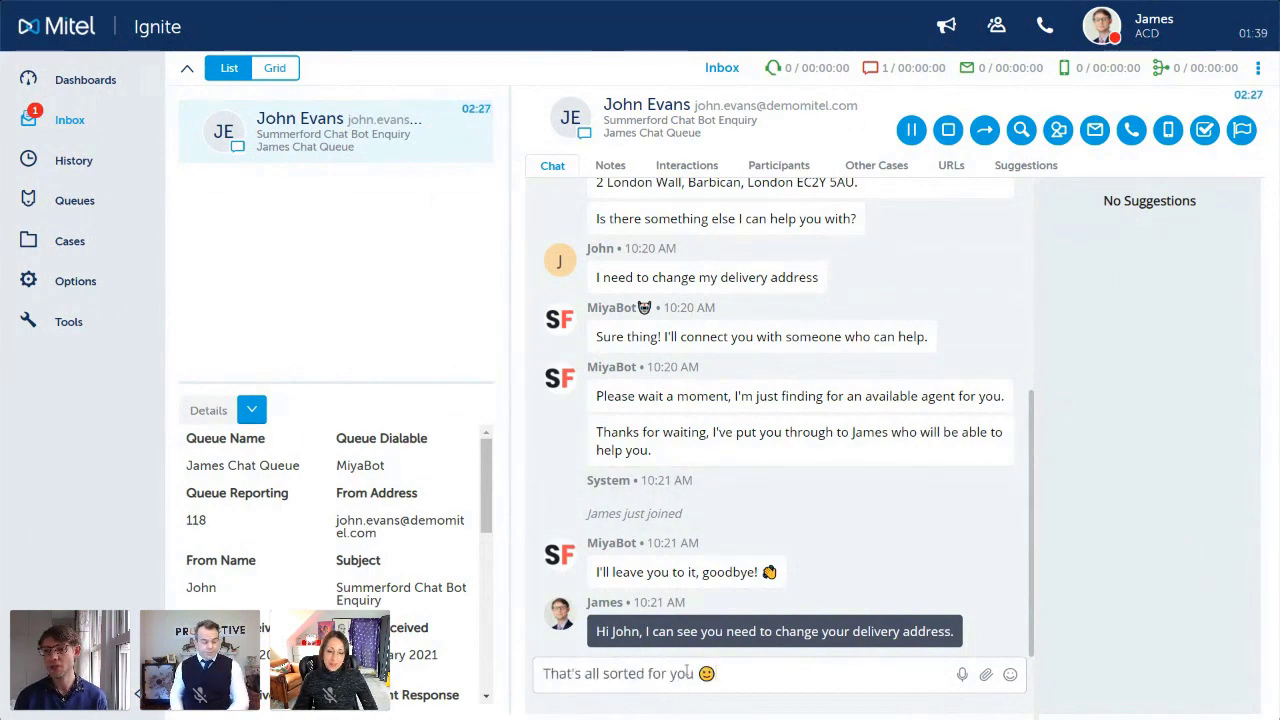
{"action": "key", "text": "Return"}
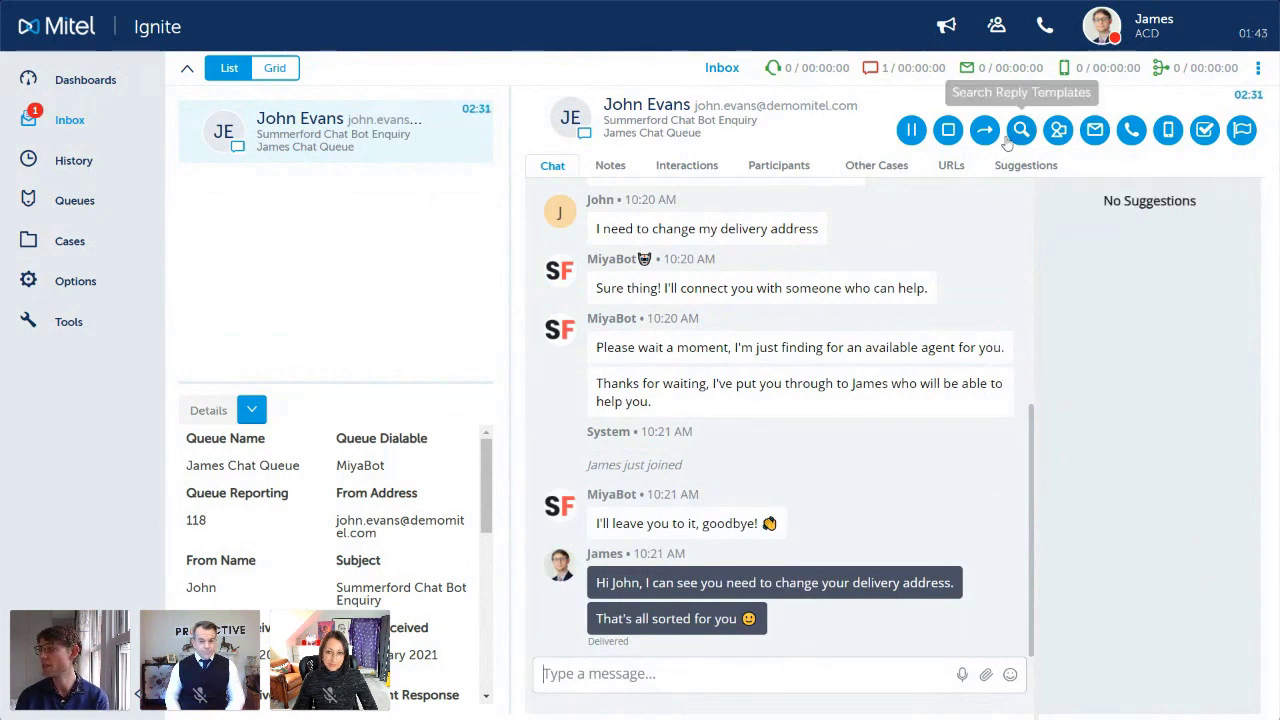
{"action": "left_click", "coordinate": [950, 132]}
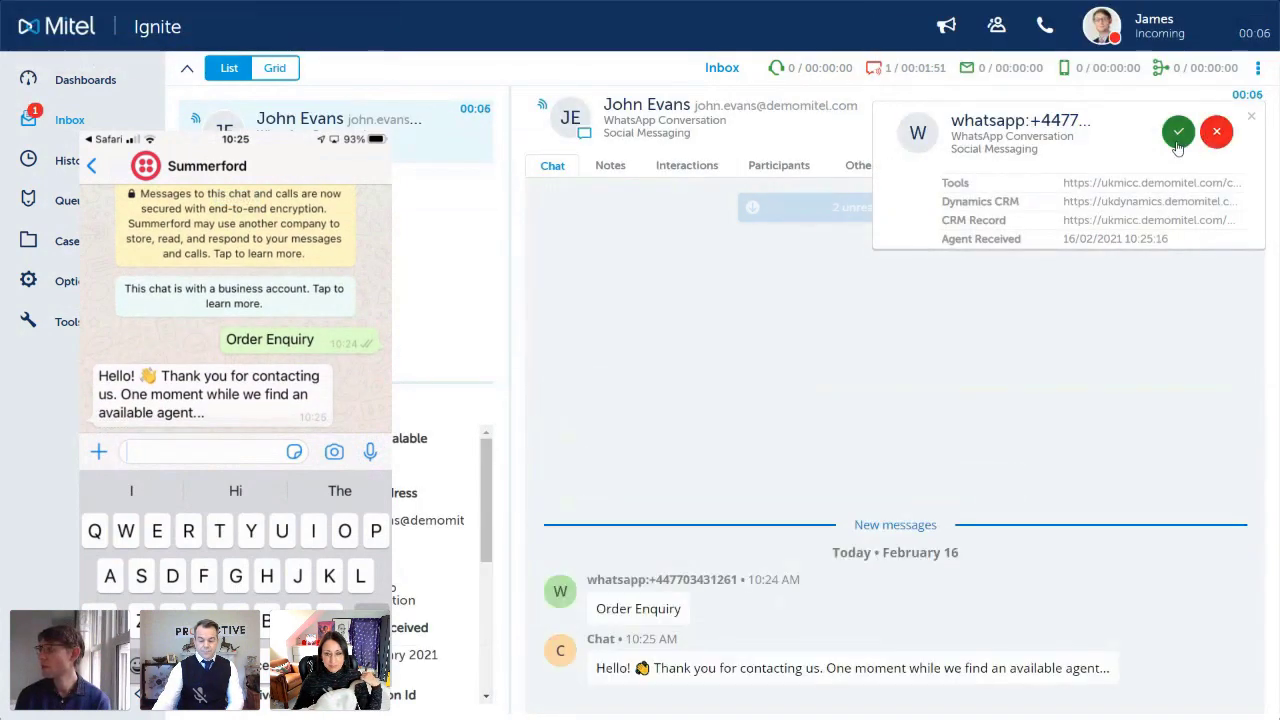
Step: Accept the incoming WhatsApp conversation from the notification to join the customer's chat
{"action": "left_click", "coordinate": [1178, 138]}
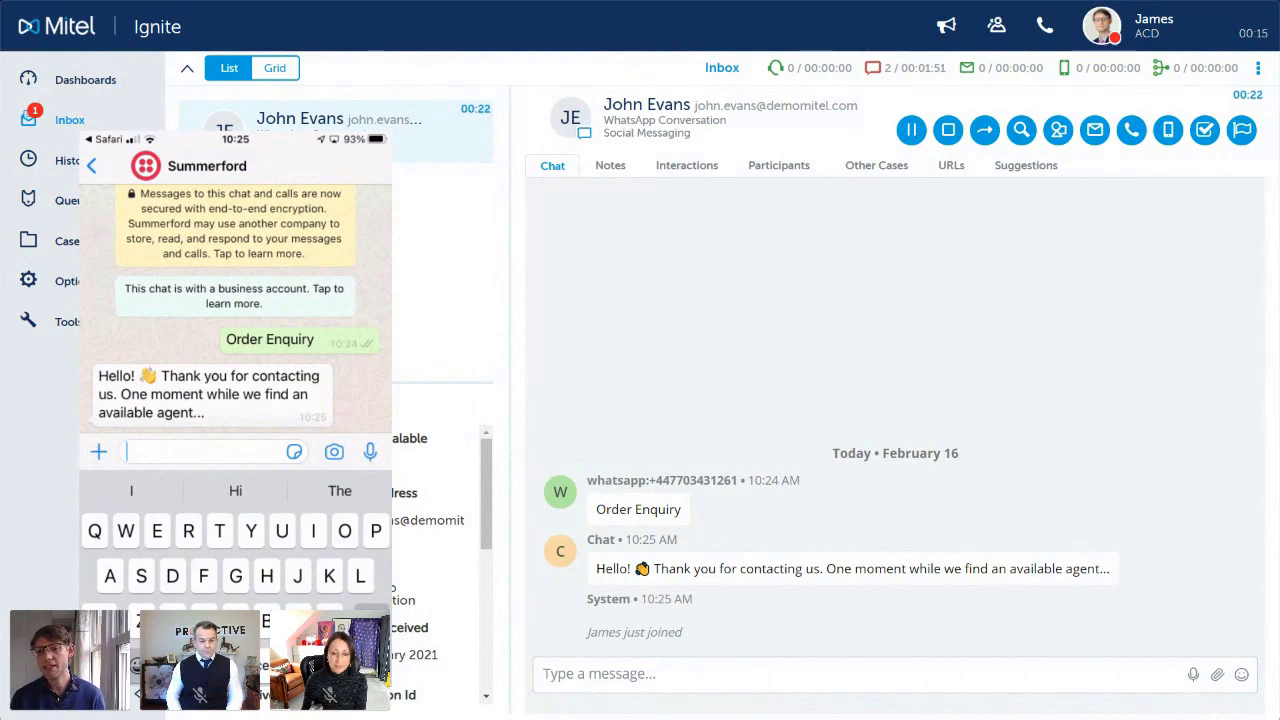
{"action": "left_click", "coordinate": [669, 167]}
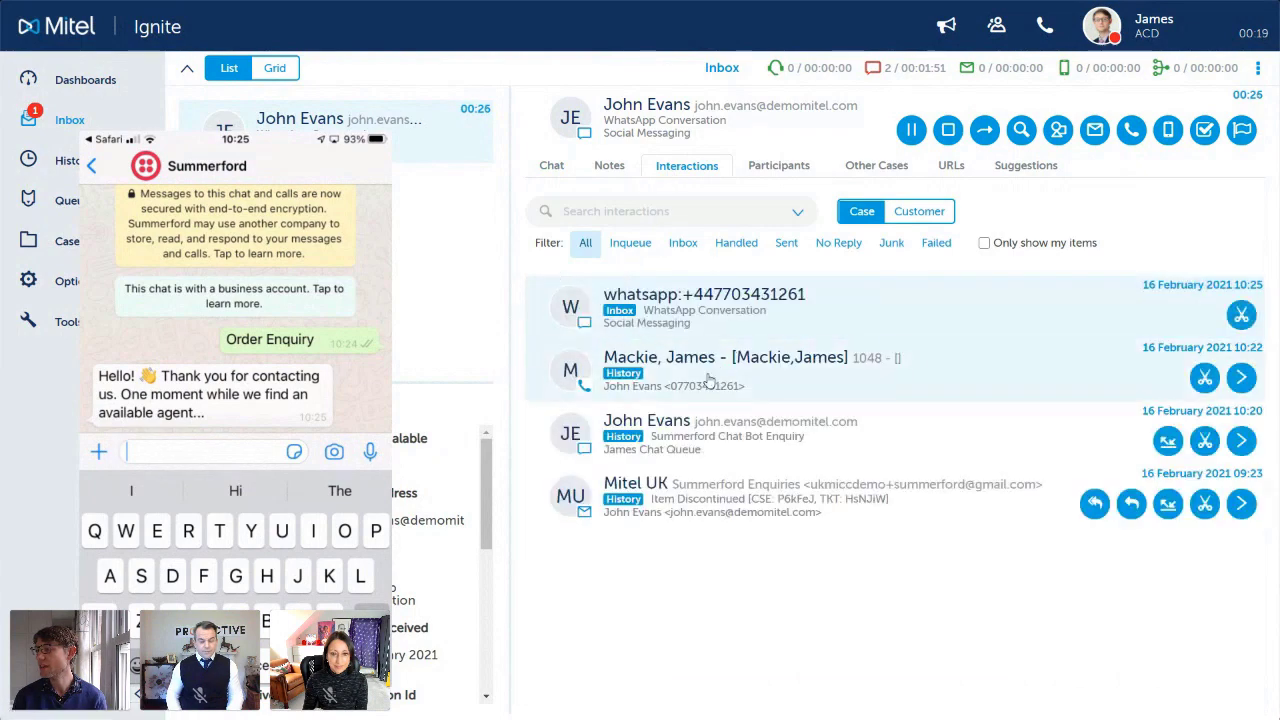
{"action": "left_click", "coordinate": [665, 485]}
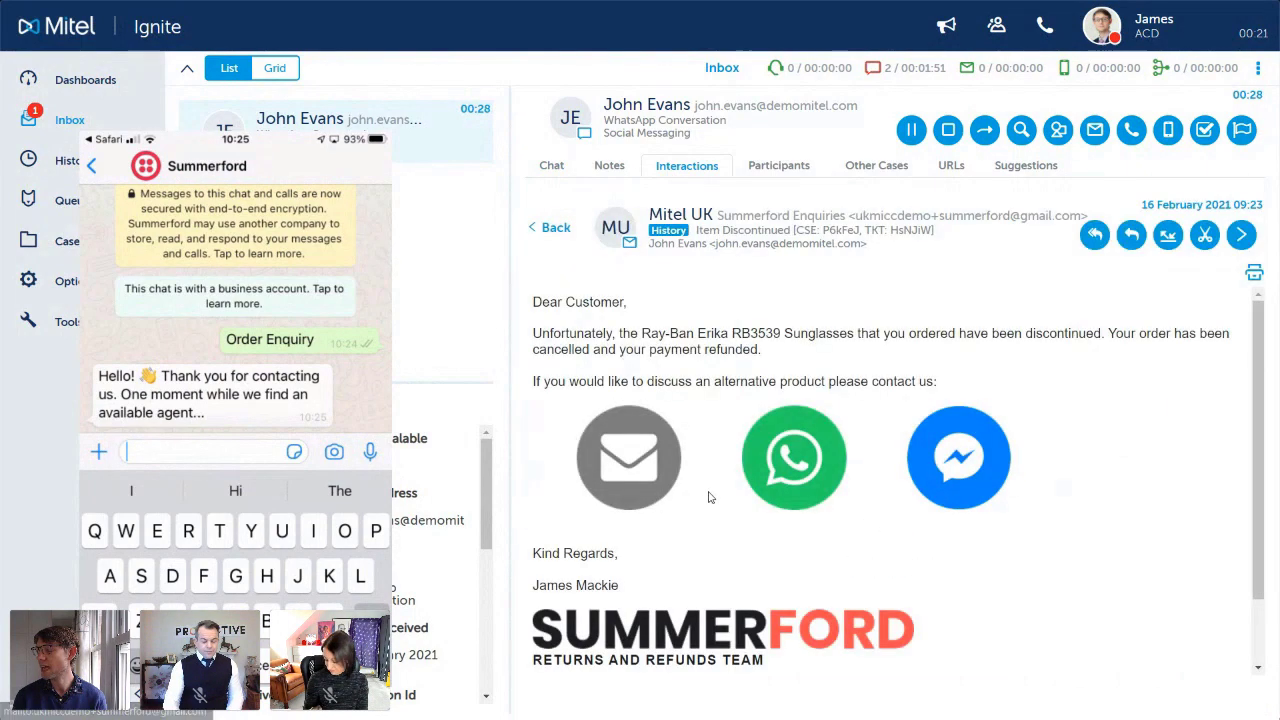
{"action": "scroll", "coordinate": [709, 497], "scroll_direction": "down", "scroll_amount": 3}
{"action": "scroll", "coordinate": [709, 497], "scroll_direction": "up", "scroll_amount": 1}
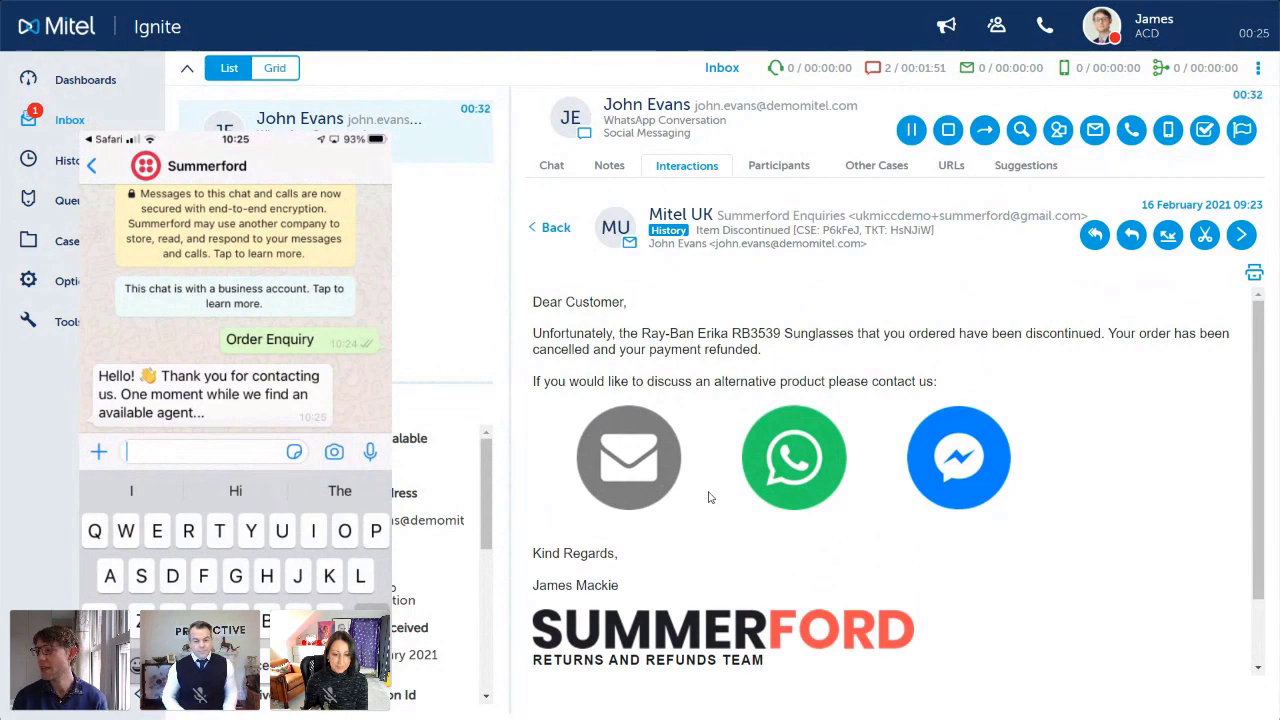
Step: Send the customer the out-of-stock apology and the refund confirmation messages
{"action": "left_click", "coordinate": [552, 166]}
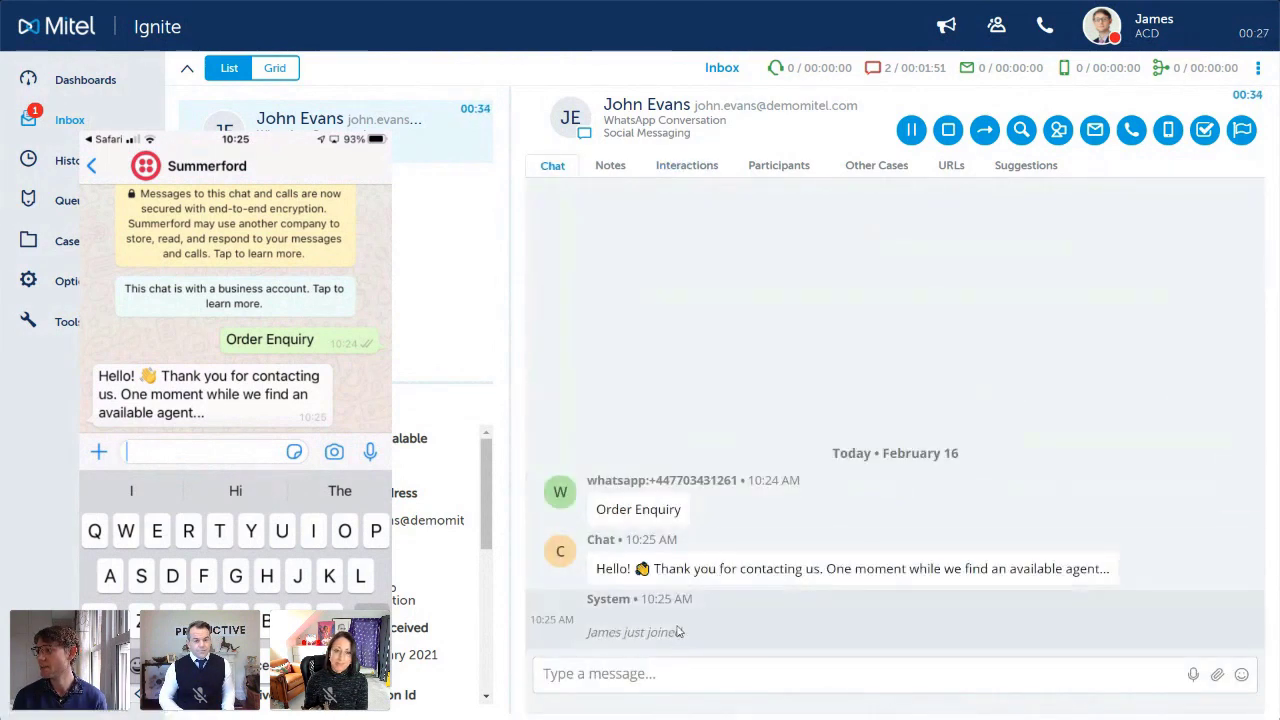
{"action": "left_click", "coordinate": [671, 670]}
{"action": "type", "text": "Hi John, I can see your order was out of stock - very sorry about that."}
{"action": "key", "text": "Return"}
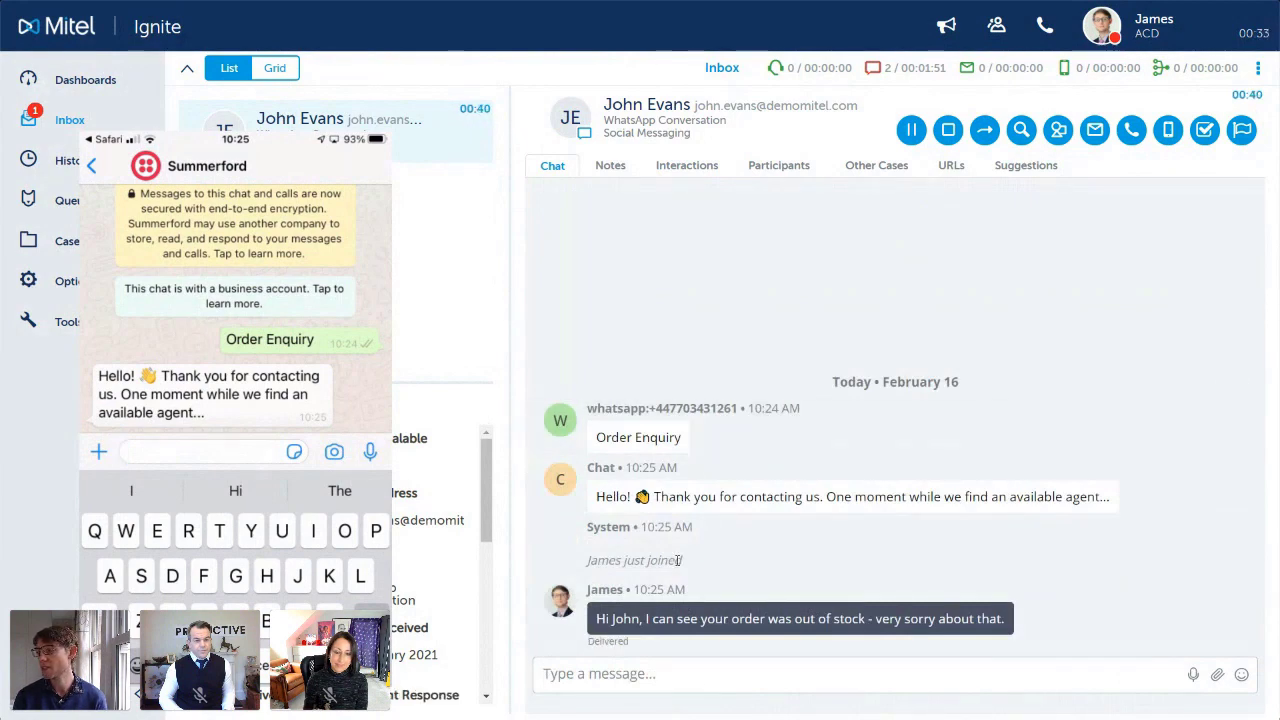
{"action": "type", "text": "I can confirm the refund has been processed. How can I help?"}
{"action": "key", "text": "Return"}
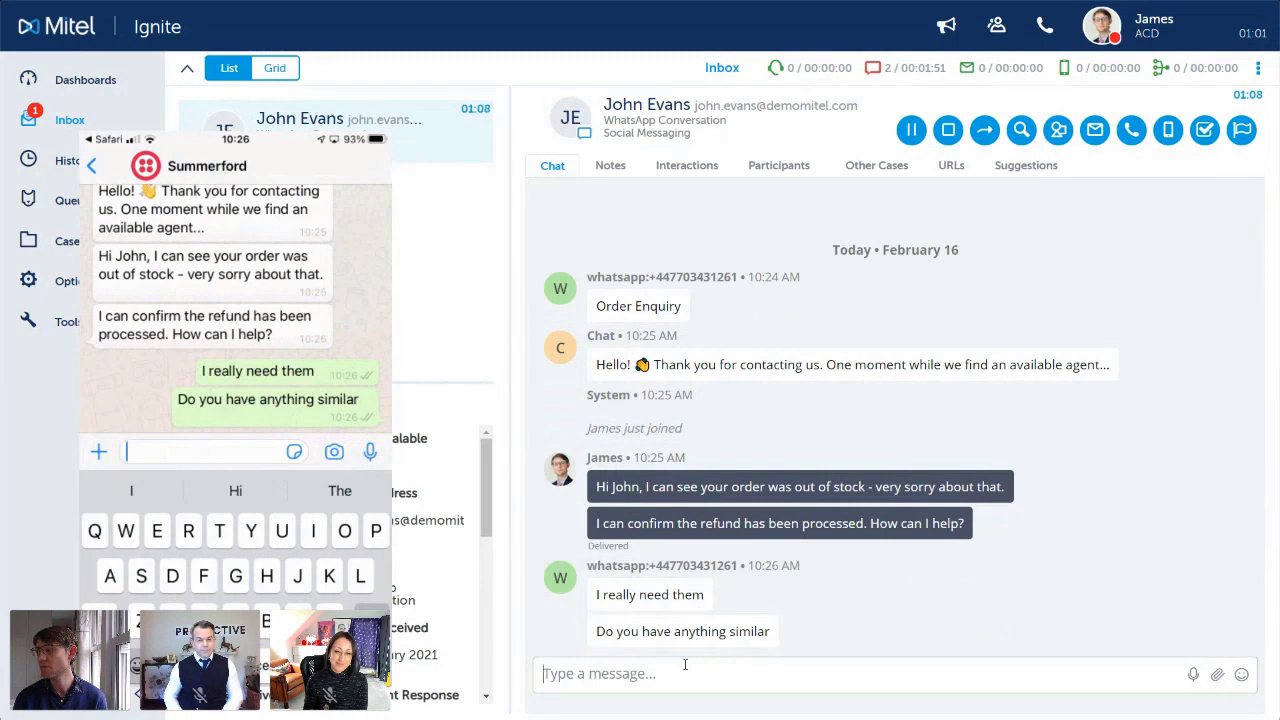
Step: Offer the Ray Ban Aviators and send the /product RB002 card (£204.00)
{"action": "type", "text": "Sure, we have the Ray Ban Aviators. Let me send you some details."}
{"action": "key", "text": "Return"}
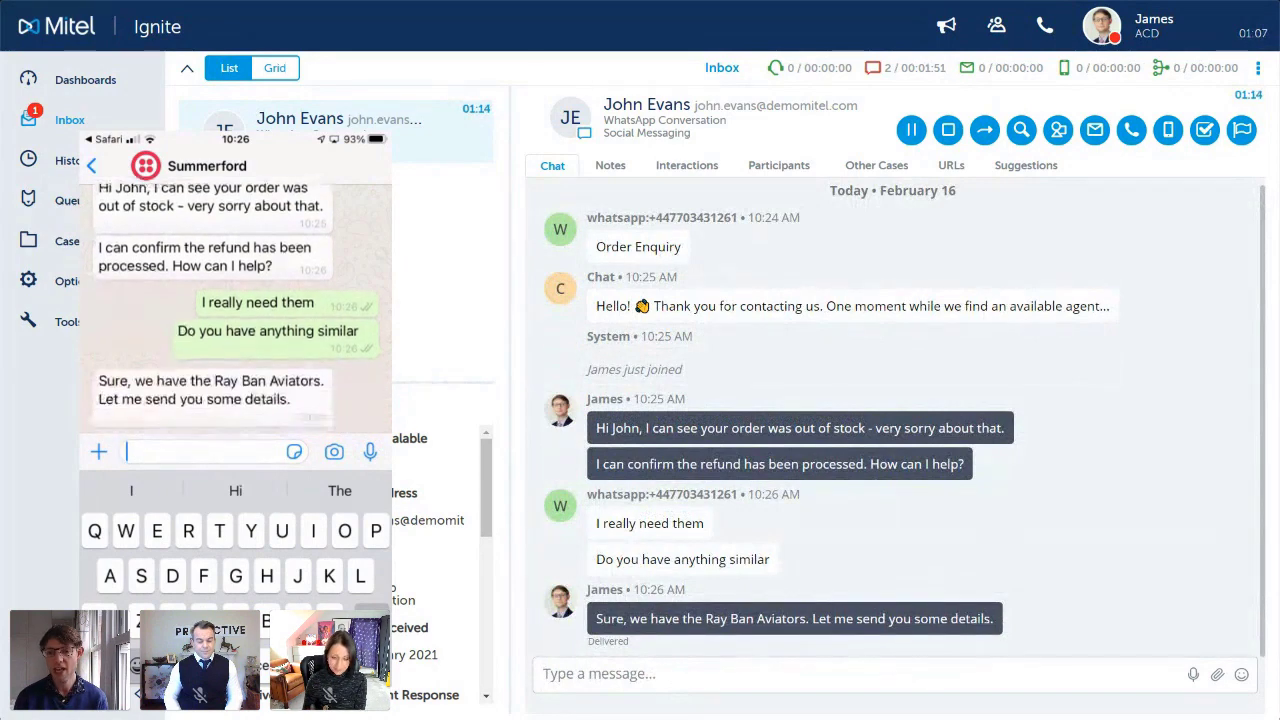
{"action": "type", "text": "/product RB002"}
{"action": "key", "text": "Return"}
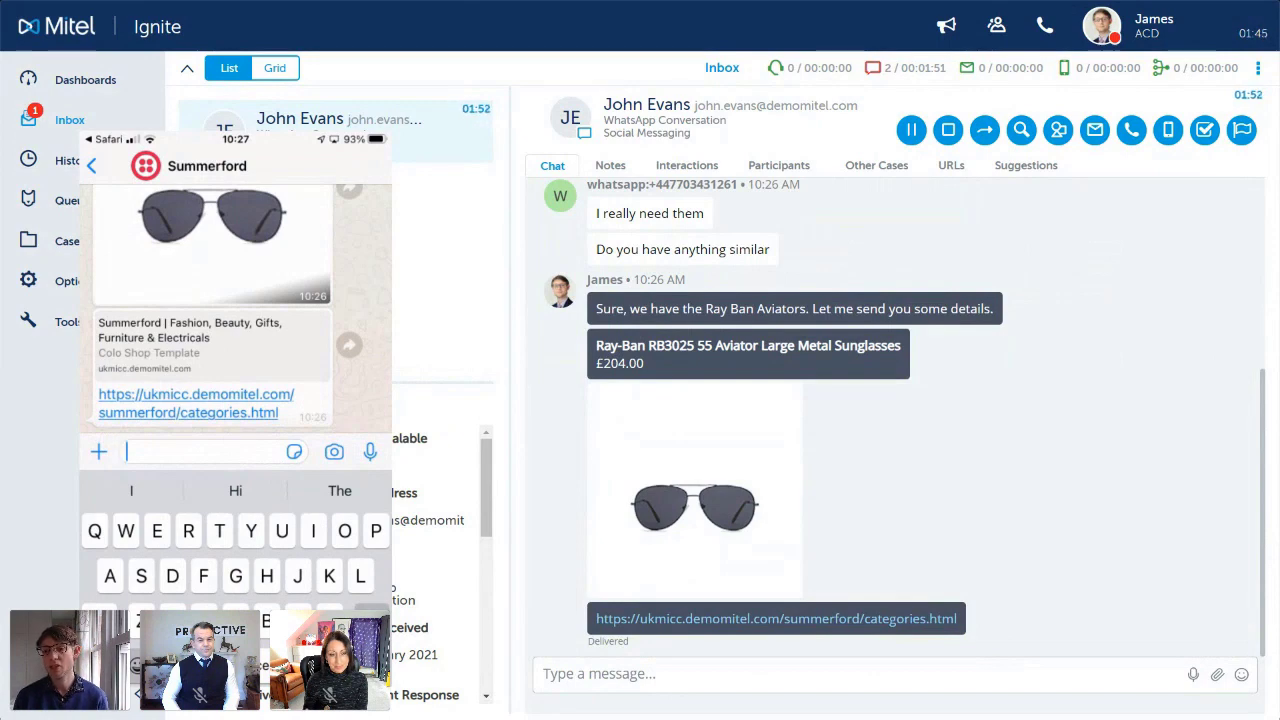
Step: Send the prepared question asking where the customer is, to check local store stock
{"action": "left_click", "coordinate": [708, 673]}
{"action": "type", "text": "Super. If you let me know where you are, I'll check stock in your local store"}
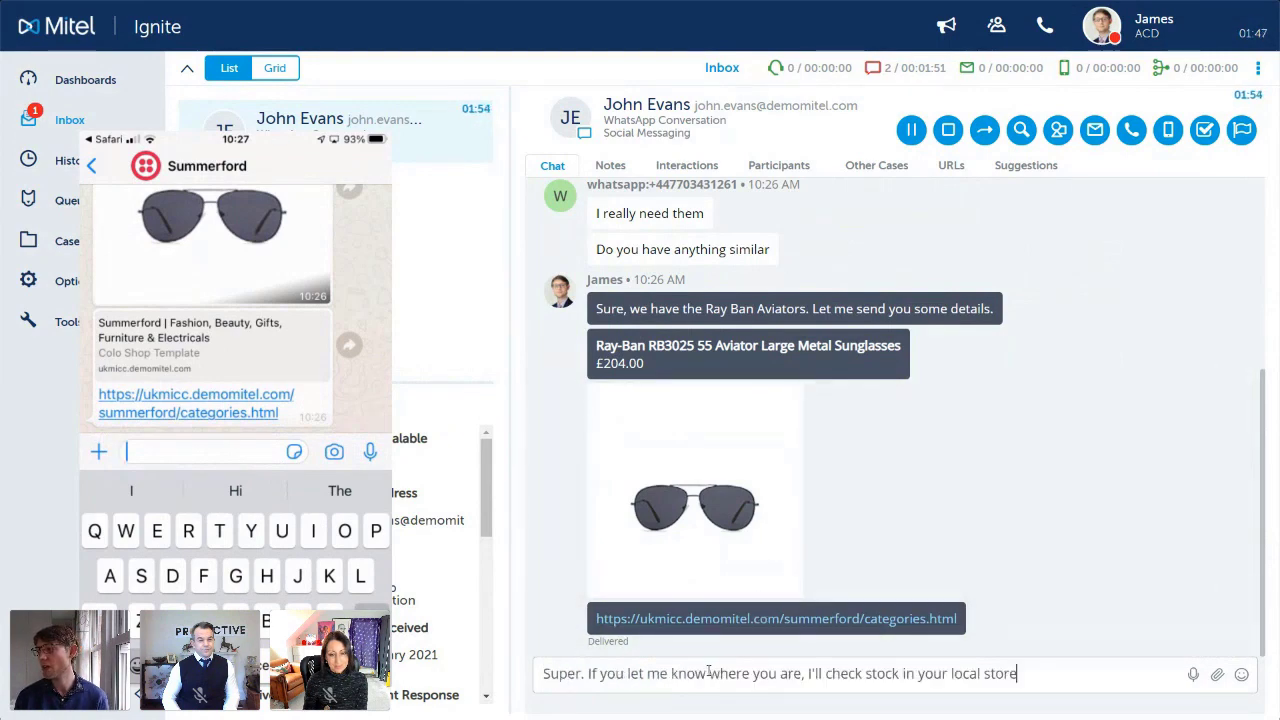
{"action": "key", "text": "Return"}
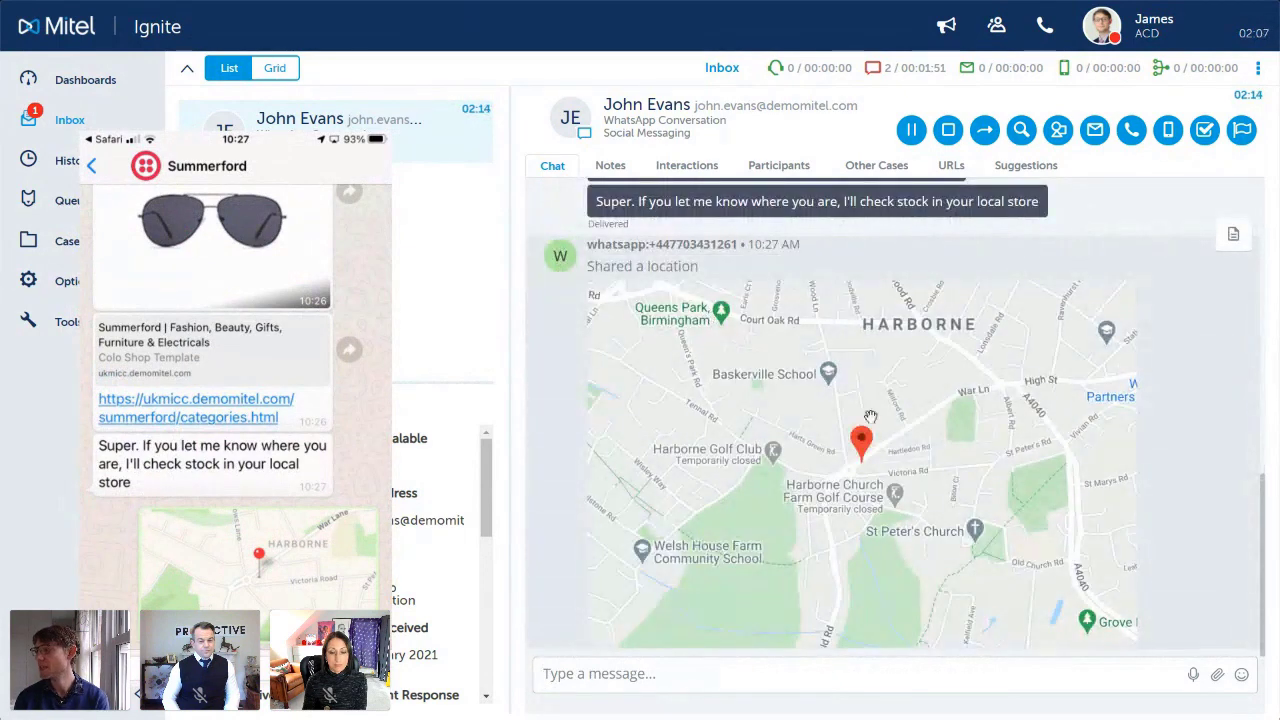
Step: Send the message that Birmingham New Street, 1.5 miles away, has the sunglasses in stock
{"action": "scroll", "coordinate": [820, 460], "scroll_direction": "down", "scroll_amount": 3}
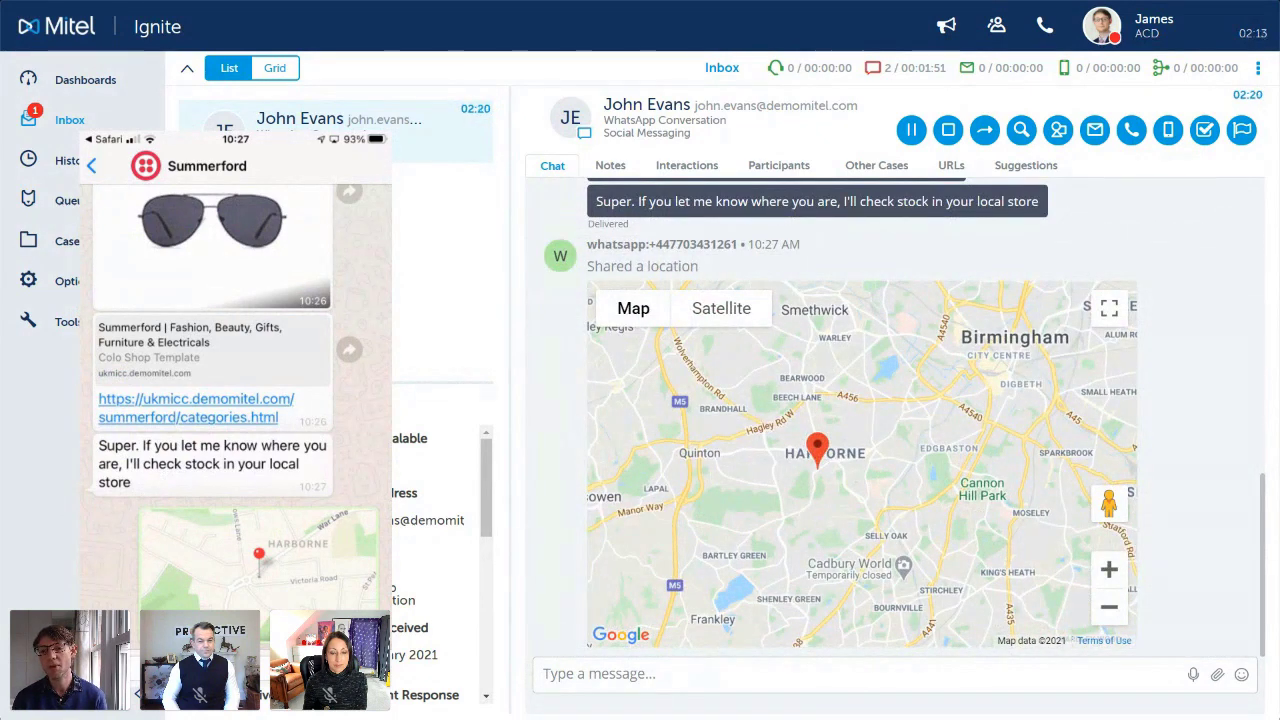
{"action": "left_click", "coordinate": [647, 679]}
{"action": "type", "text": "Our Birmingham New Street store has this in stock, it's 1.5mile from your location."}
{"action": "key", "text": "Return"}
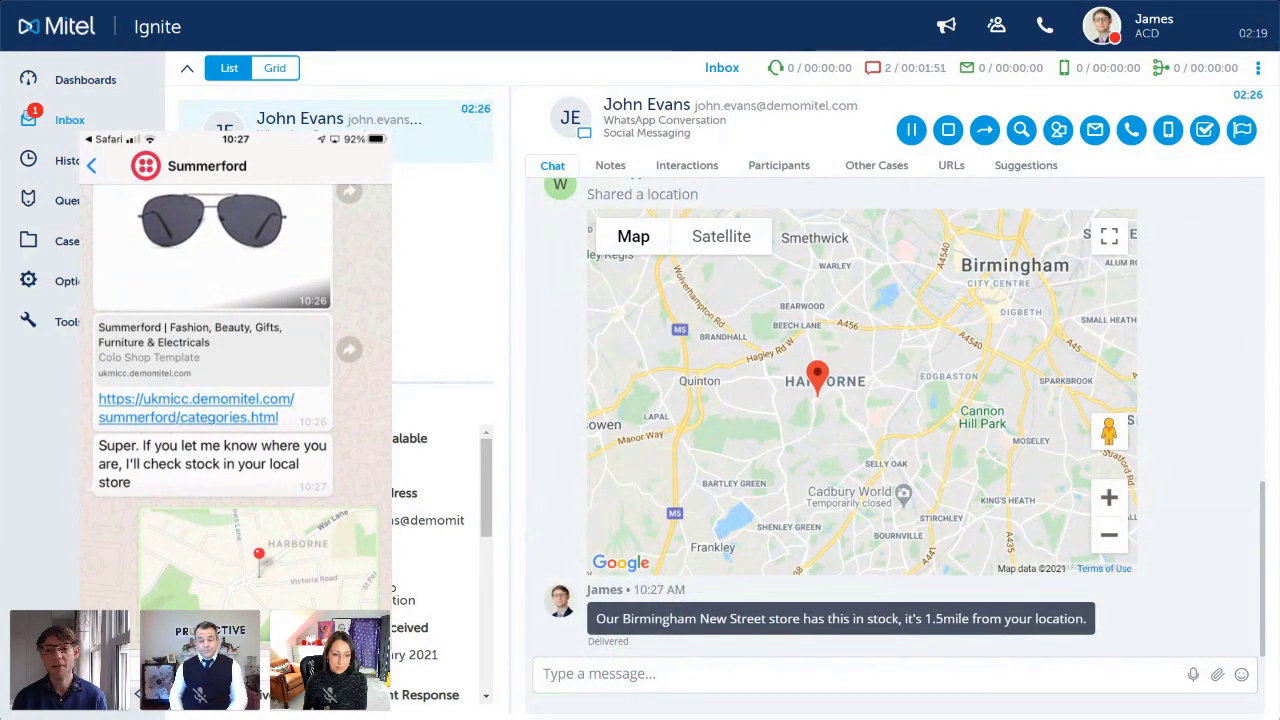
Step: Send the customer an offer to take payment now
{"action": "left_click", "coordinate": [750, 680]}
{"action": "type", "text": "Would you like me to pay for that now?"}
{"action": "key", "text": "Return"}
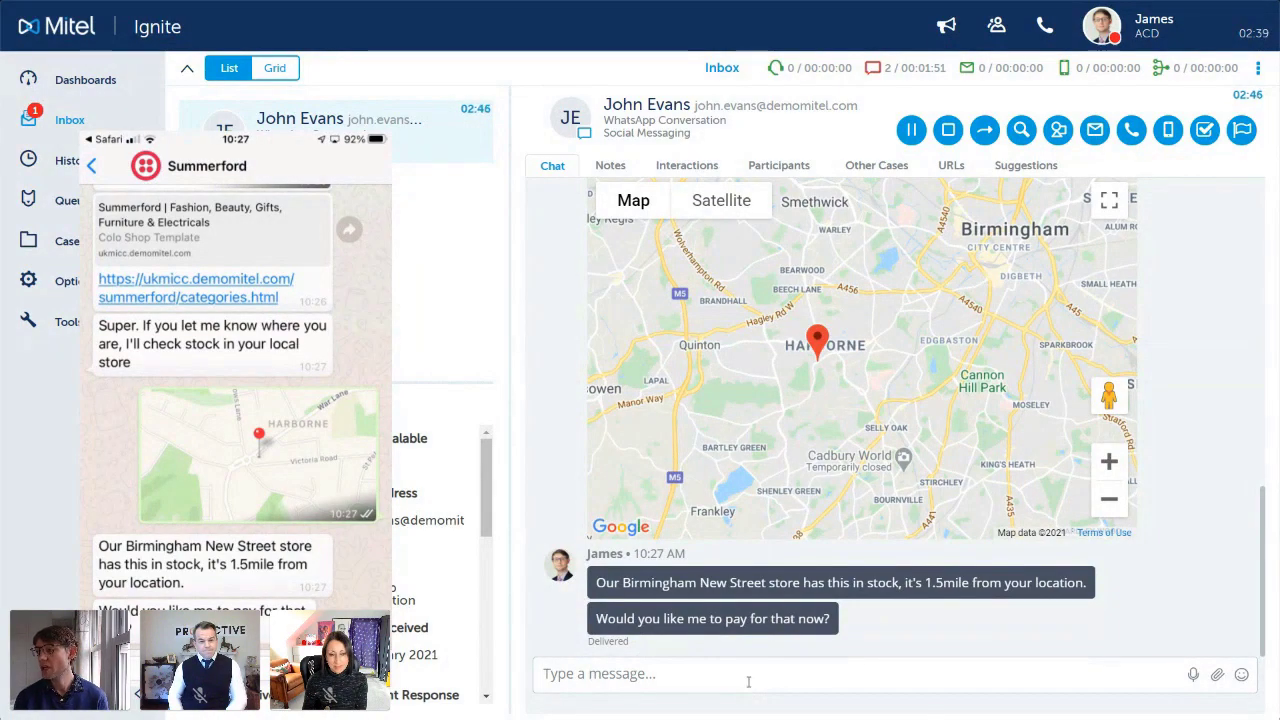
Step: Send the Semafone Secure Payment template with the amount placeholder set to 204 GBP
{"action": "left_click", "coordinate": [1021, 130]}
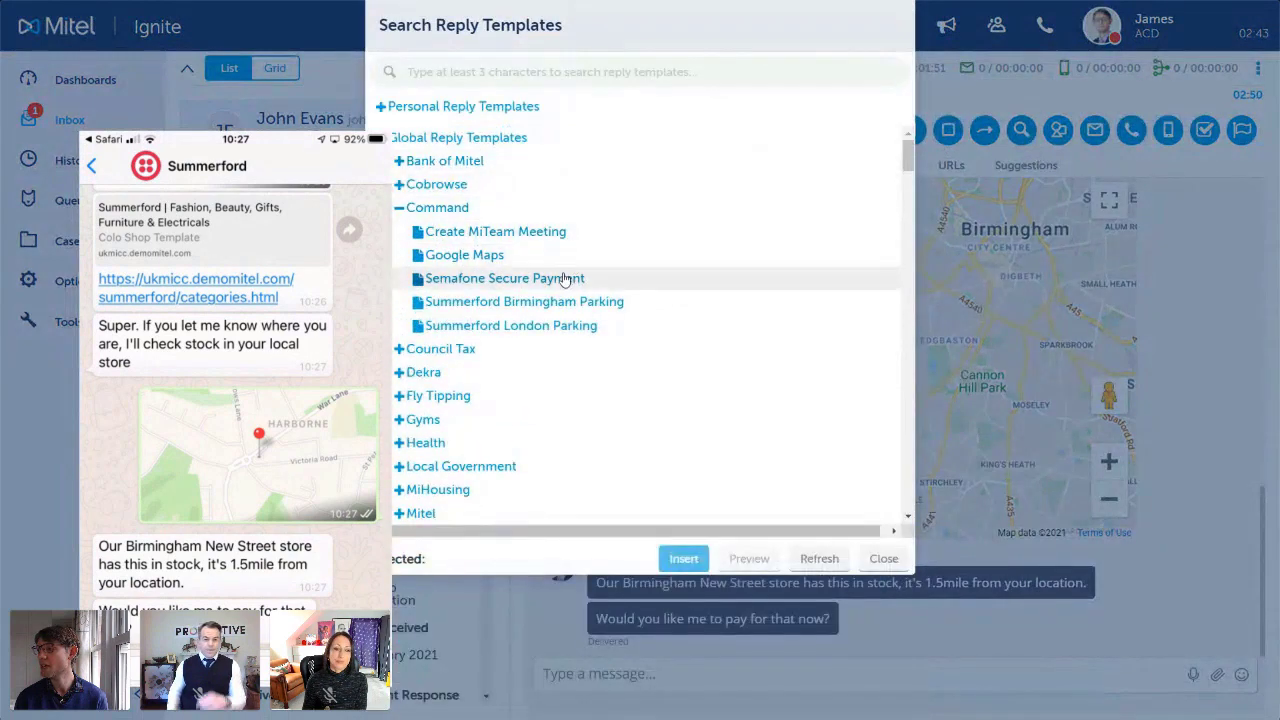
{"action": "left_click", "coordinate": [565, 279]}
{"action": "left_click", "coordinate": [684, 558]}
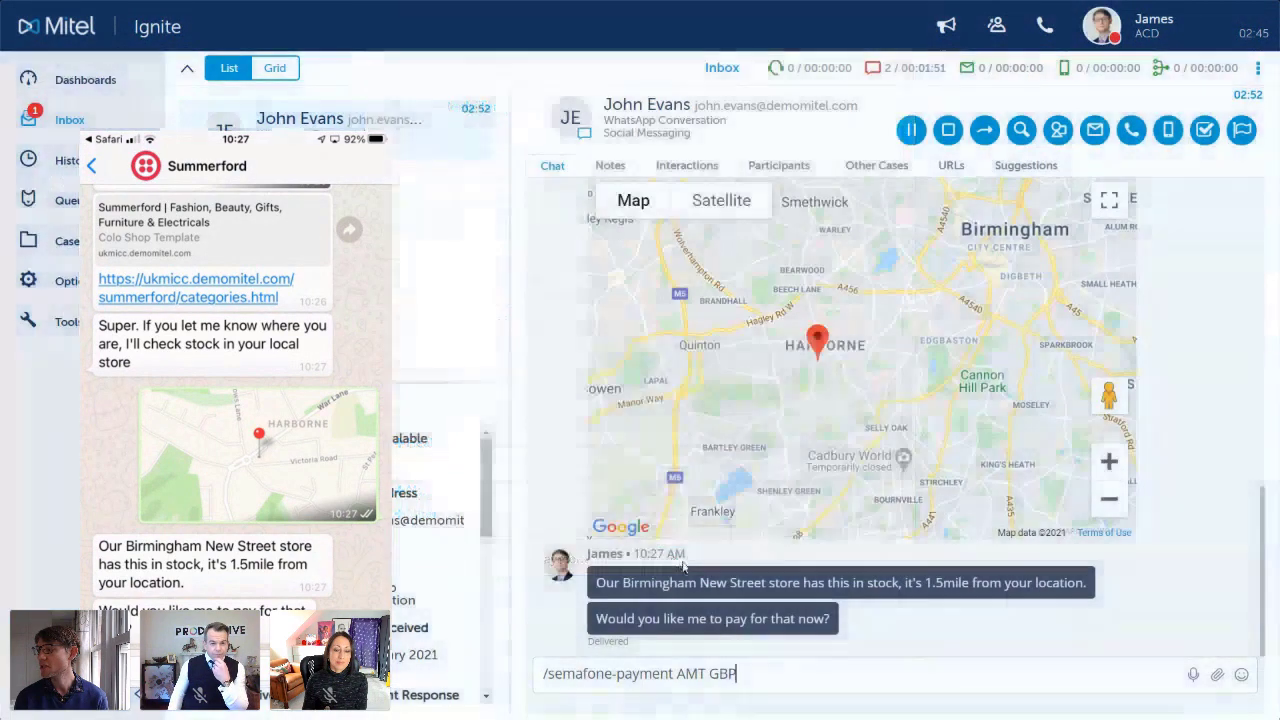
{"action": "double_click", "coordinate": [691, 673]}
{"action": "type", "text": "204"}
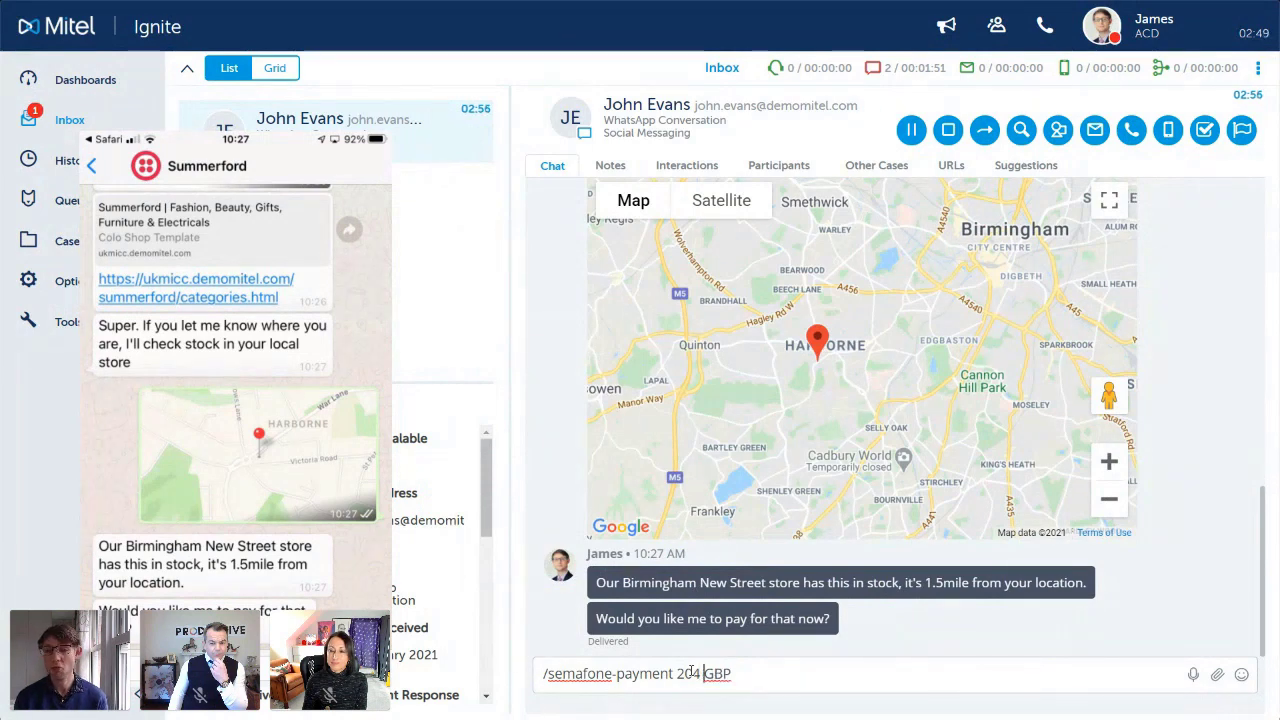
{"action": "key", "text": "Return"}
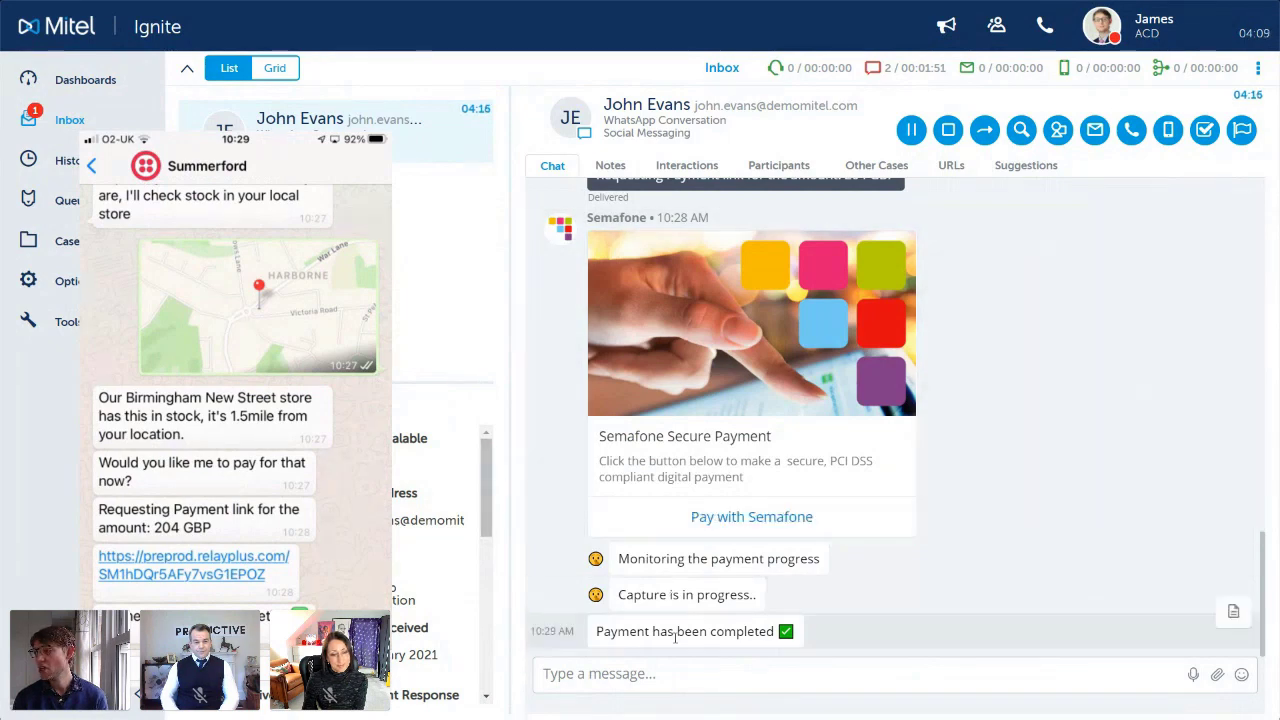
Step: Send the prepared reply saying the order is all done and confirmation details were sent
{"action": "type", "text": "Great, all done. I've sent you the order confirmation details."}
{"action": "key", "text": "Return"}
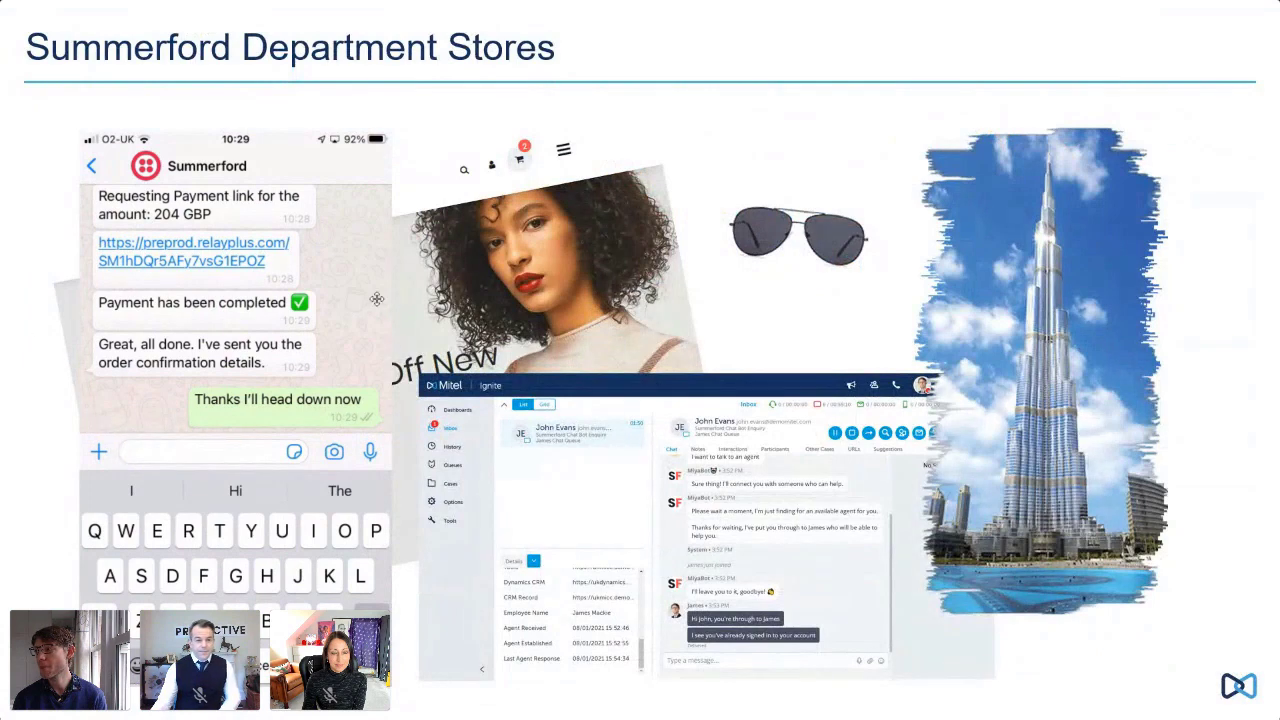
Step: Advance the slideshow to the CX Solutions slide
{"action": "left_click", "coordinate": [393, 345]}
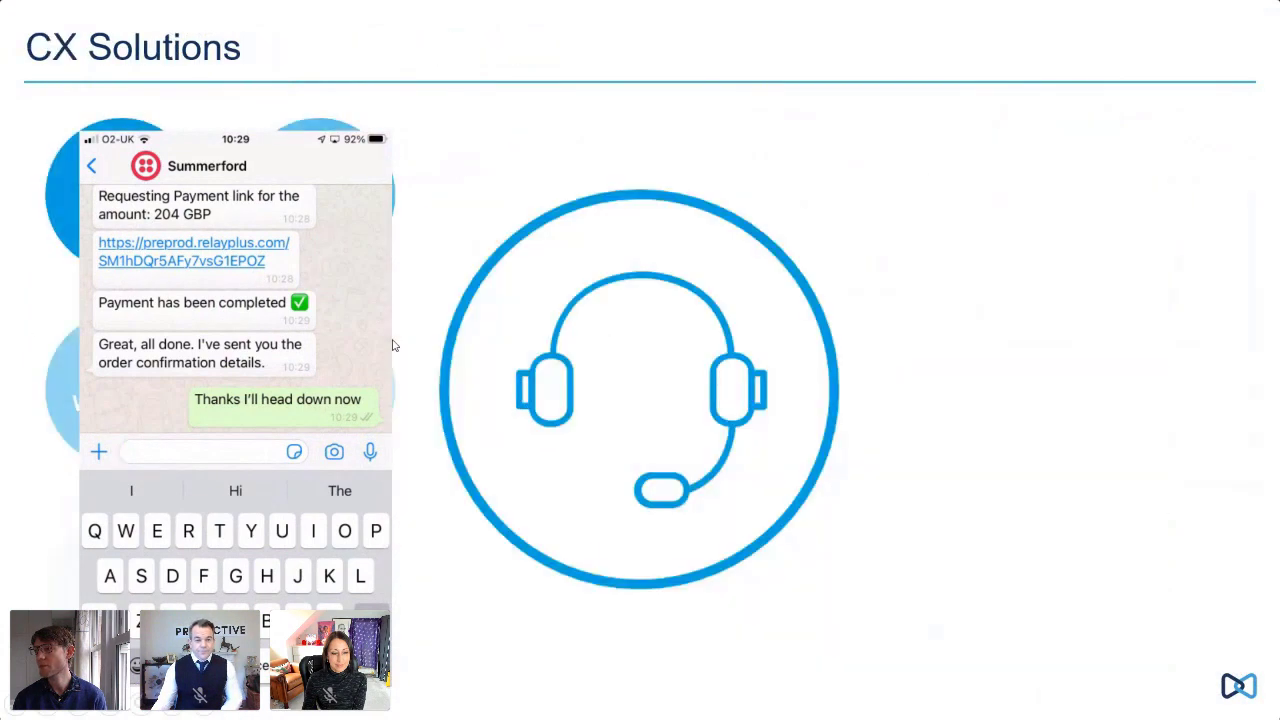